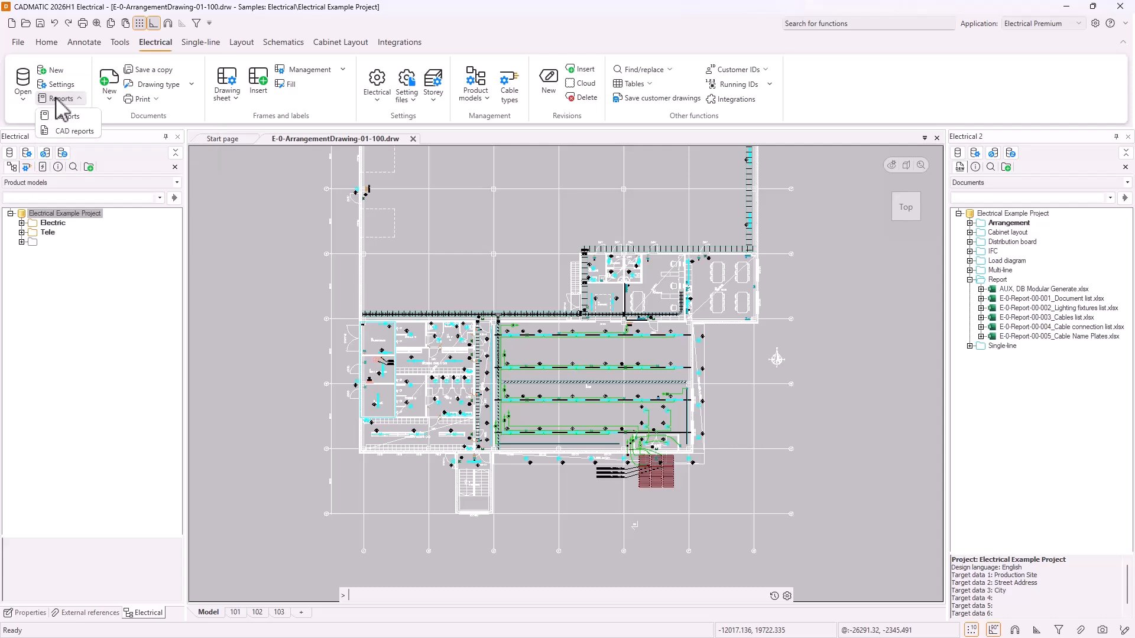
# Open the electrical reports, run the Cables list report type and switch it to Device list by ID.
pyautogui.click(76, 117)
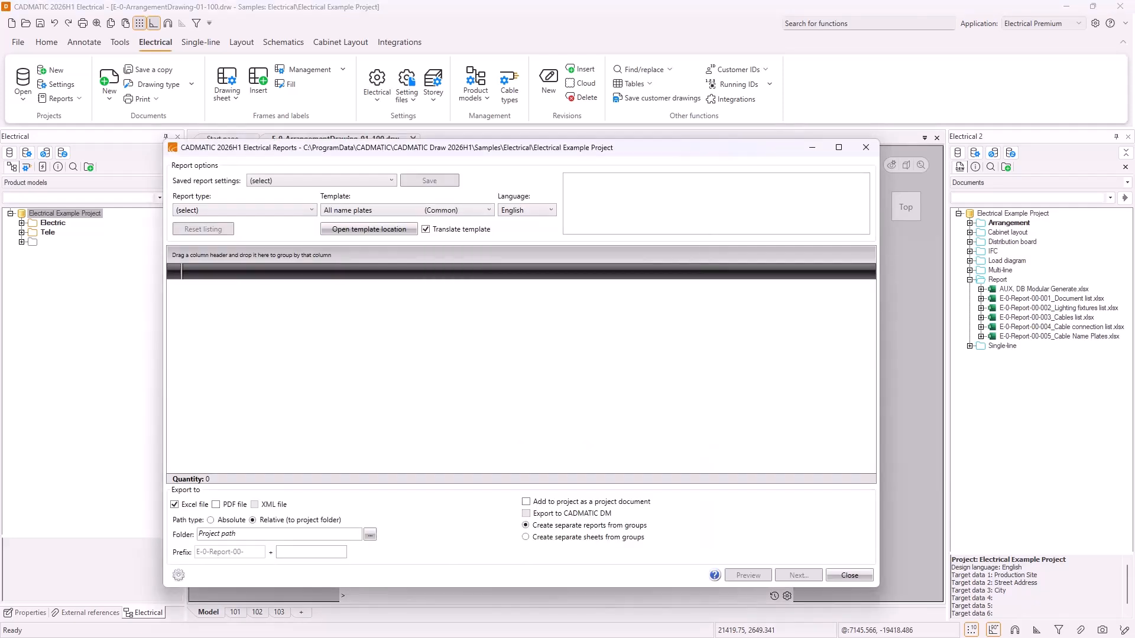
pyautogui.click(274, 210)
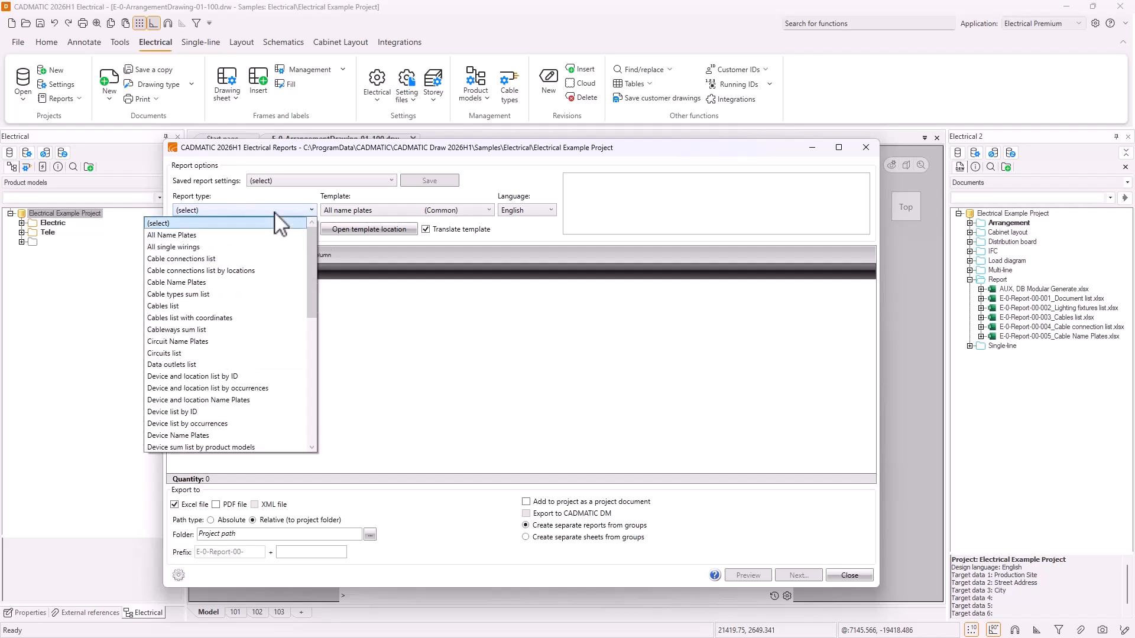
pyautogui.click(177, 306)
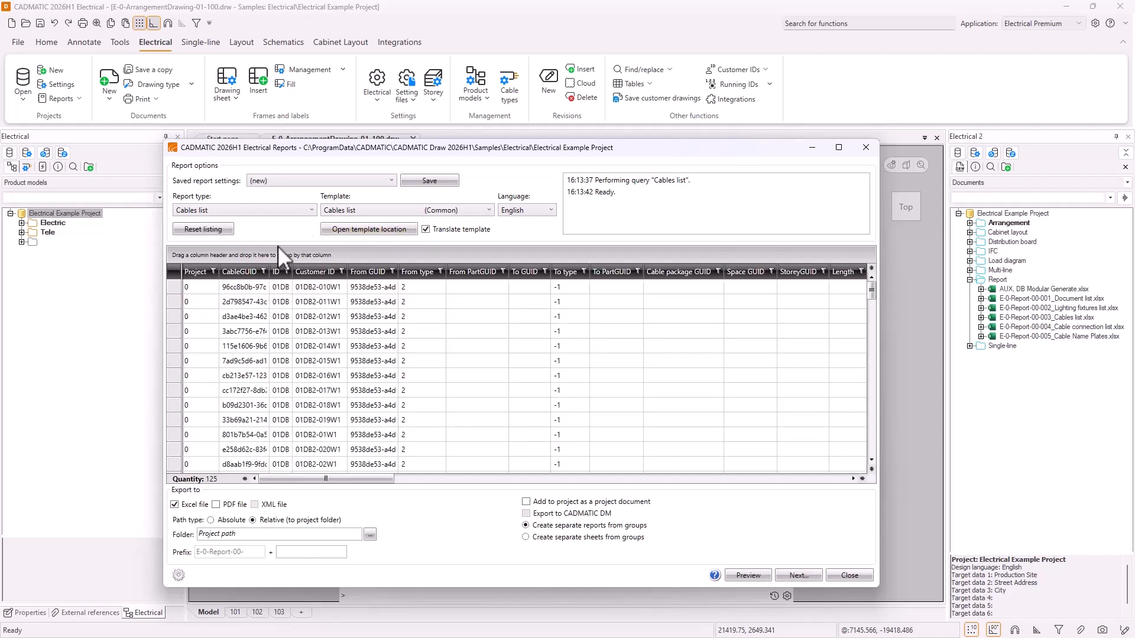
pyautogui.click(283, 210)
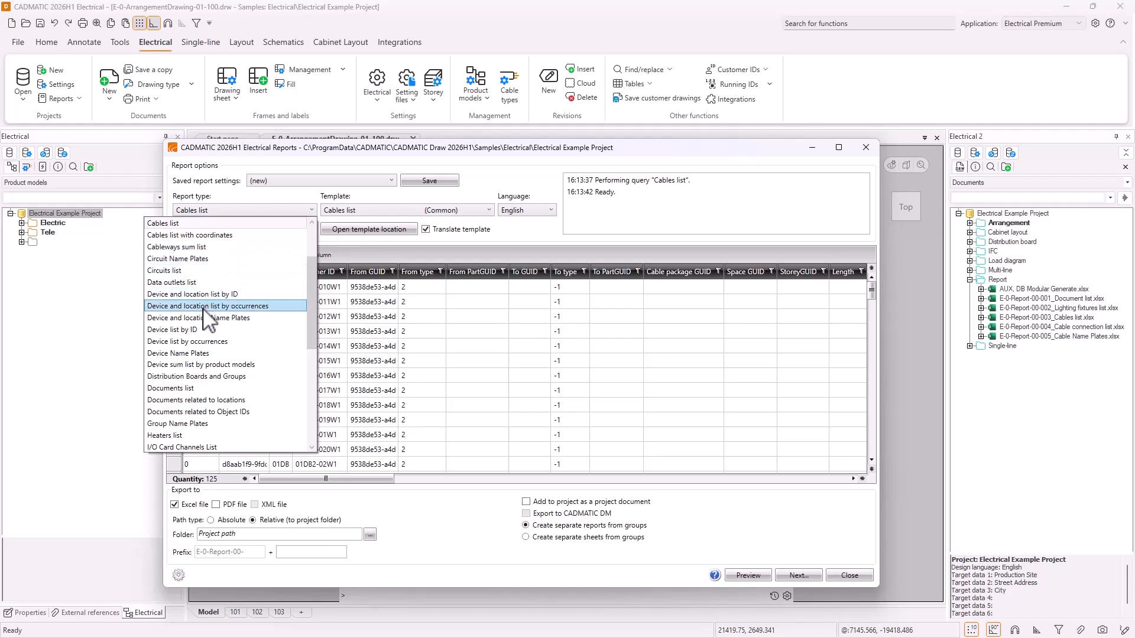
pyautogui.click(200, 331)
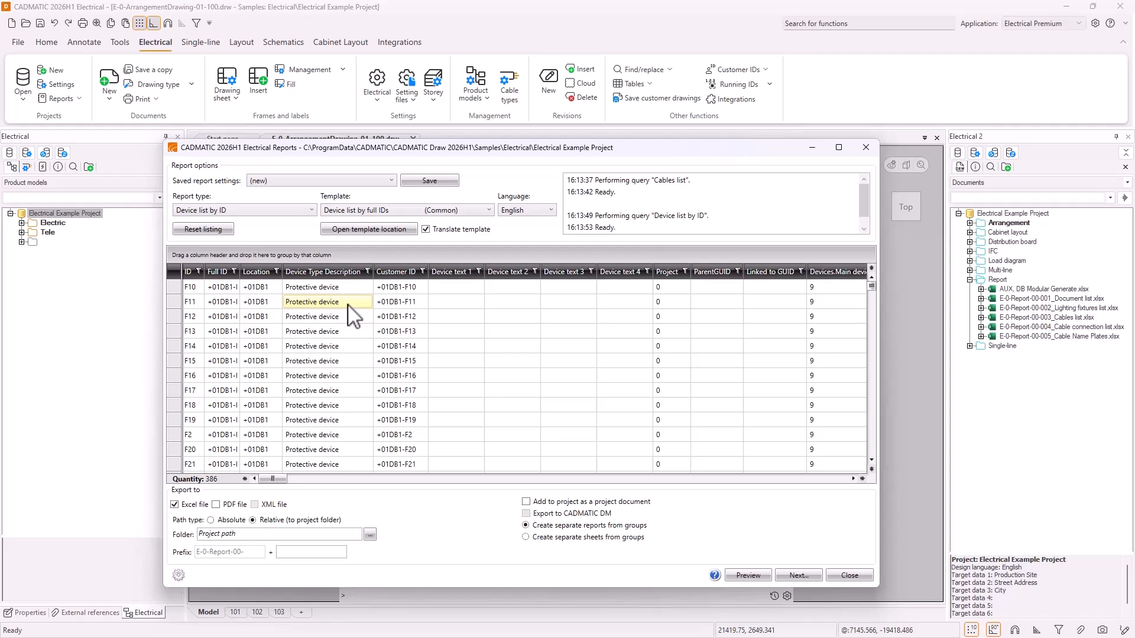
# Hide the ParentGUID, Linked to GUID, Devices.Main device type and Devices.Device type columns in the device list.
pyautogui.rightClick(726, 270)
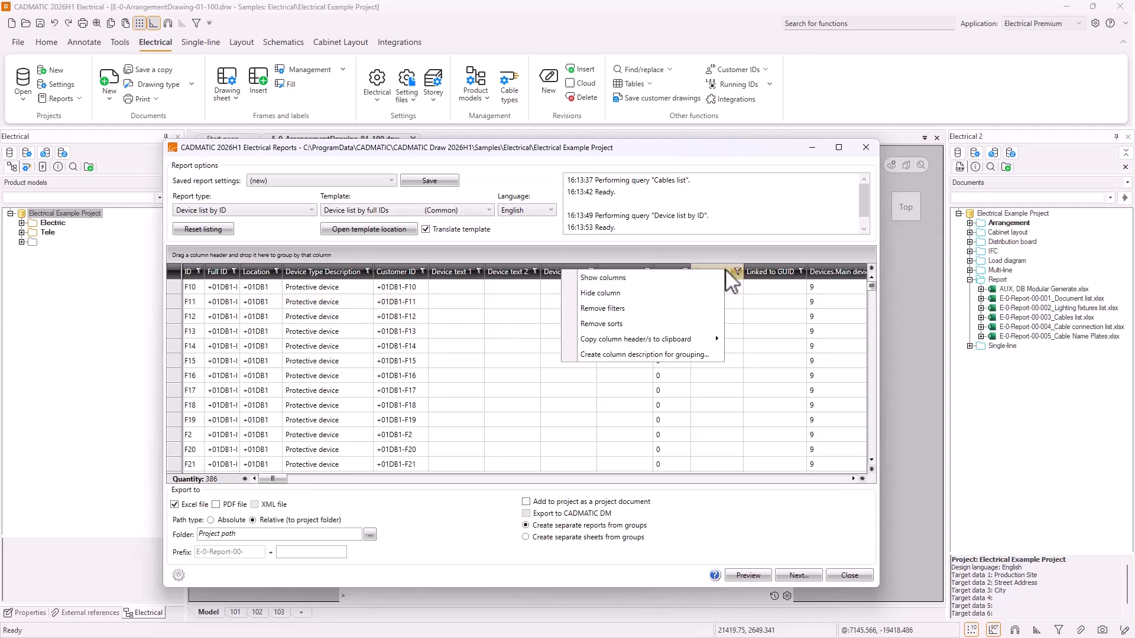
pyautogui.click(600, 292)
pyautogui.rightClick(718, 272)
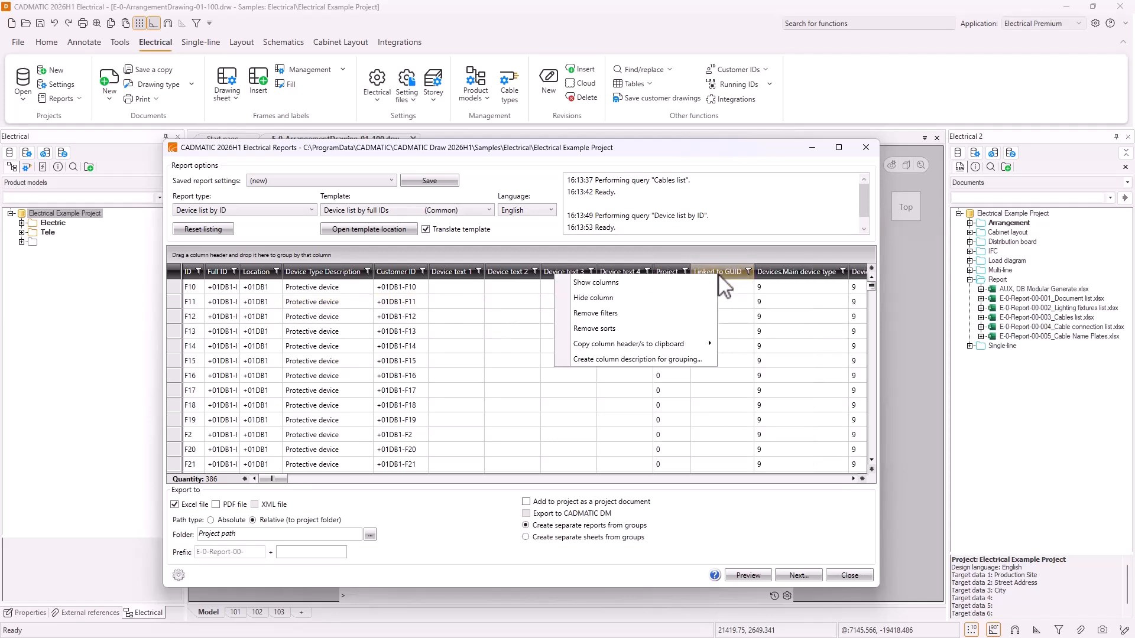
pyautogui.click(592, 298)
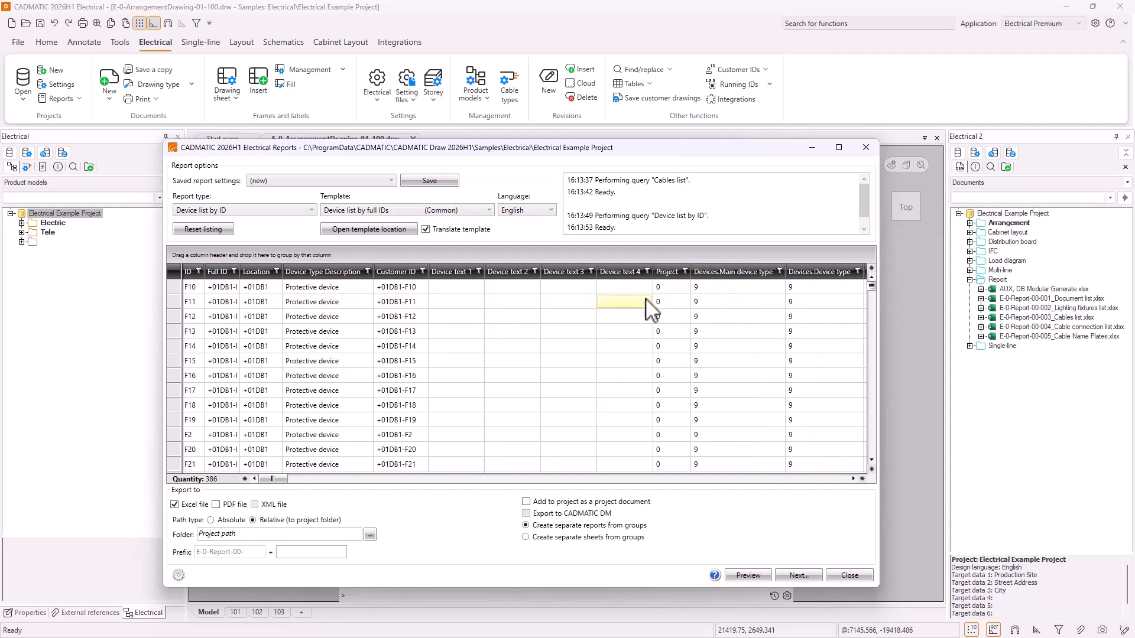
pyautogui.rightClick(739, 273)
pyautogui.click(707, 295)
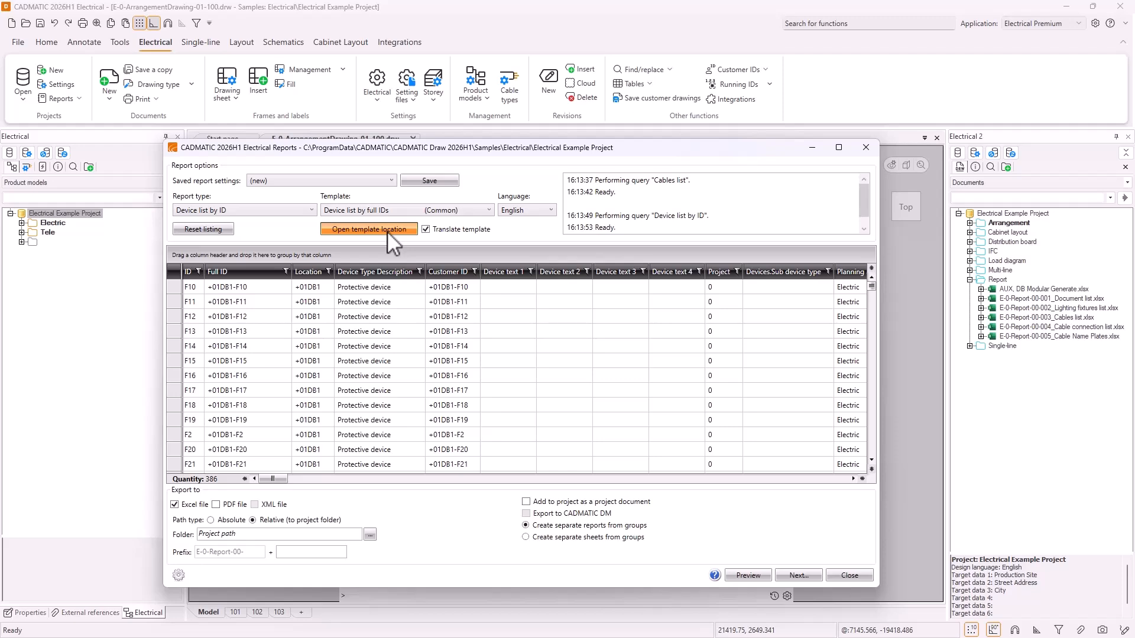
# Open the report template location and create a new Excel worksheet named DeviceData in the ReportFiles folder.
pyautogui.click(388, 231)
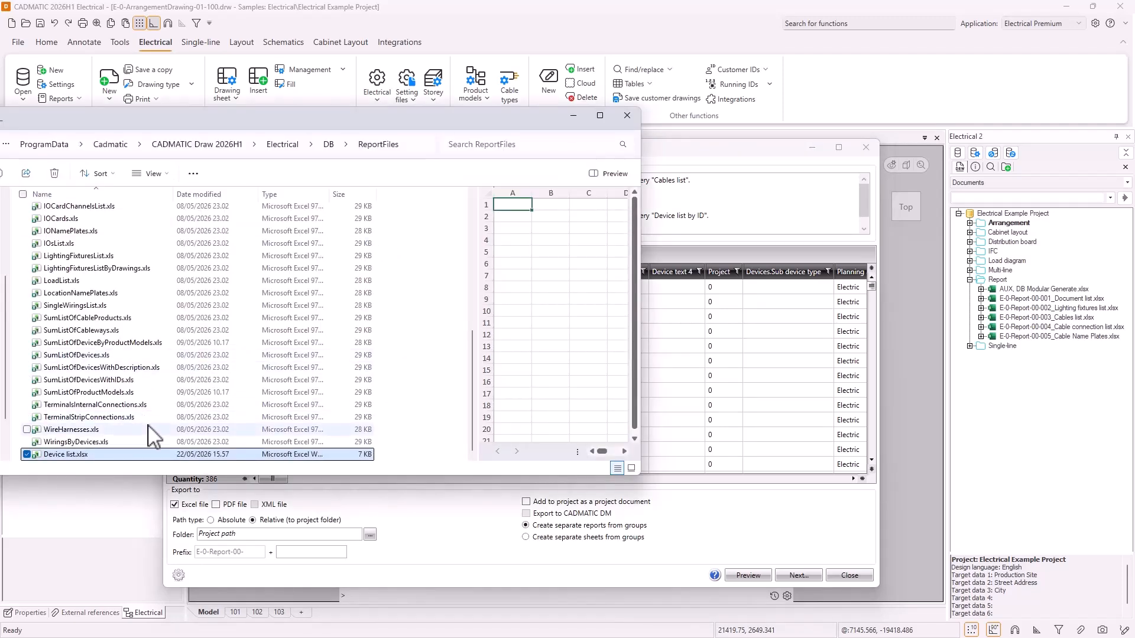
pyautogui.rightClick(149, 429)
pyautogui.moveTo(177, 518)
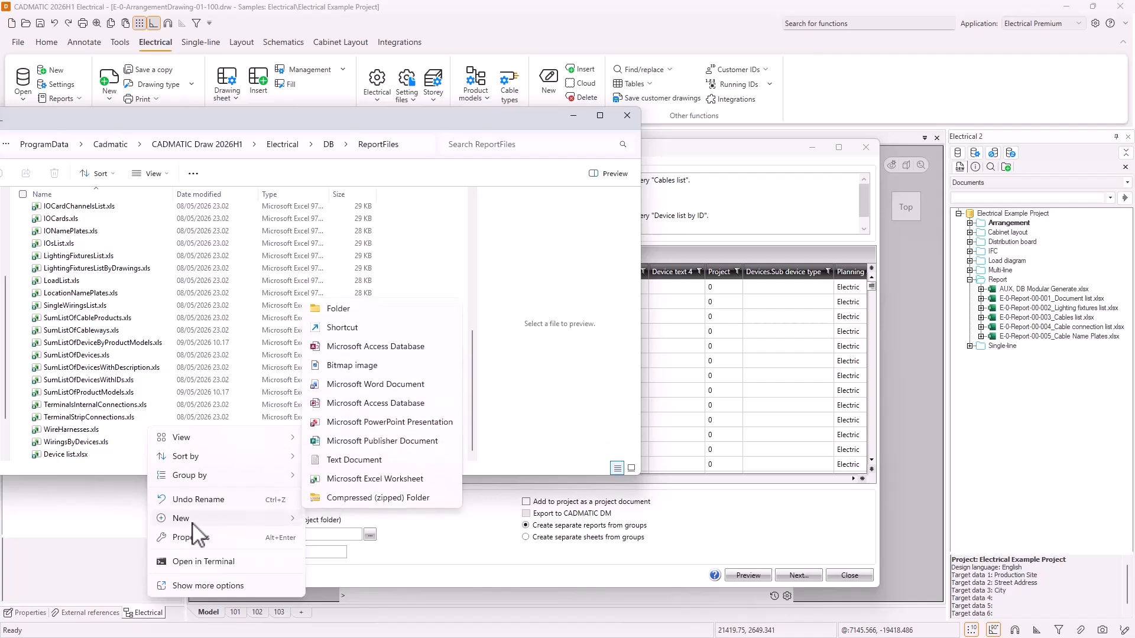
pyautogui.click(352, 474)
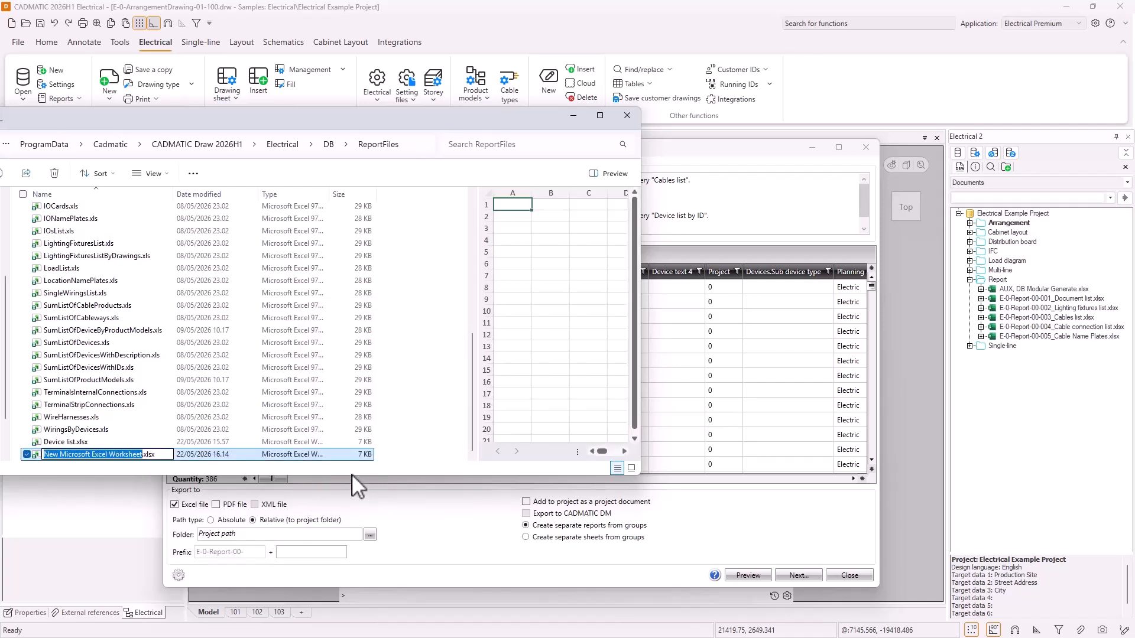
pyautogui.write('Device')
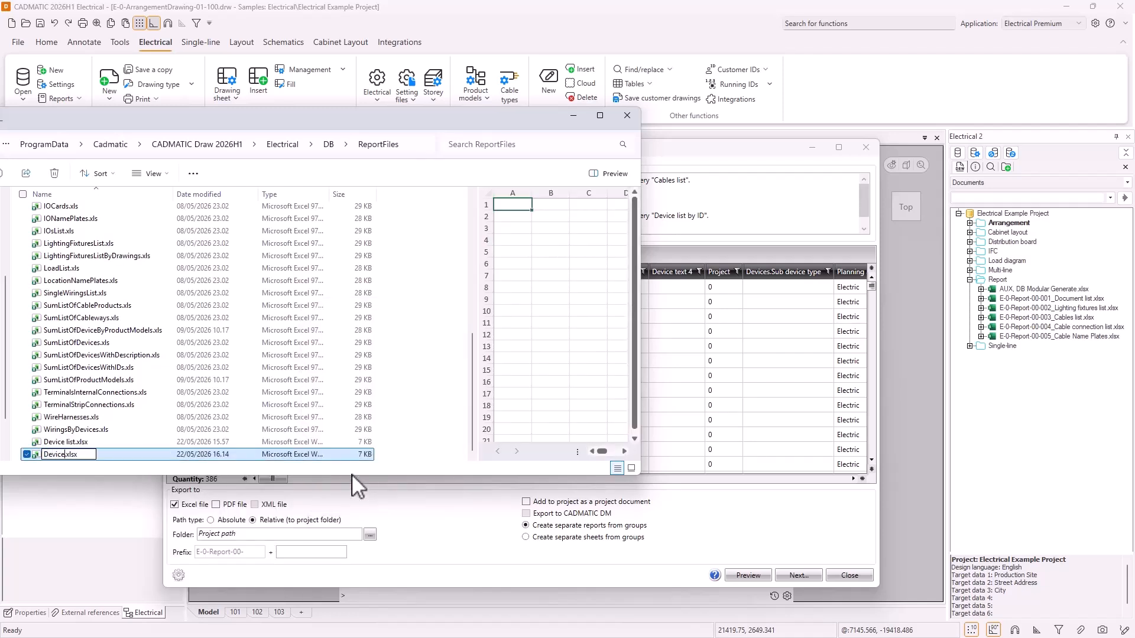
pyautogui.write('Data')
pyautogui.press('Return')
# Open DeviceData.xlsx, copy the report's visible column headers and paste them into row 1 starting at A1.
pyautogui.doubleClick(59, 453)
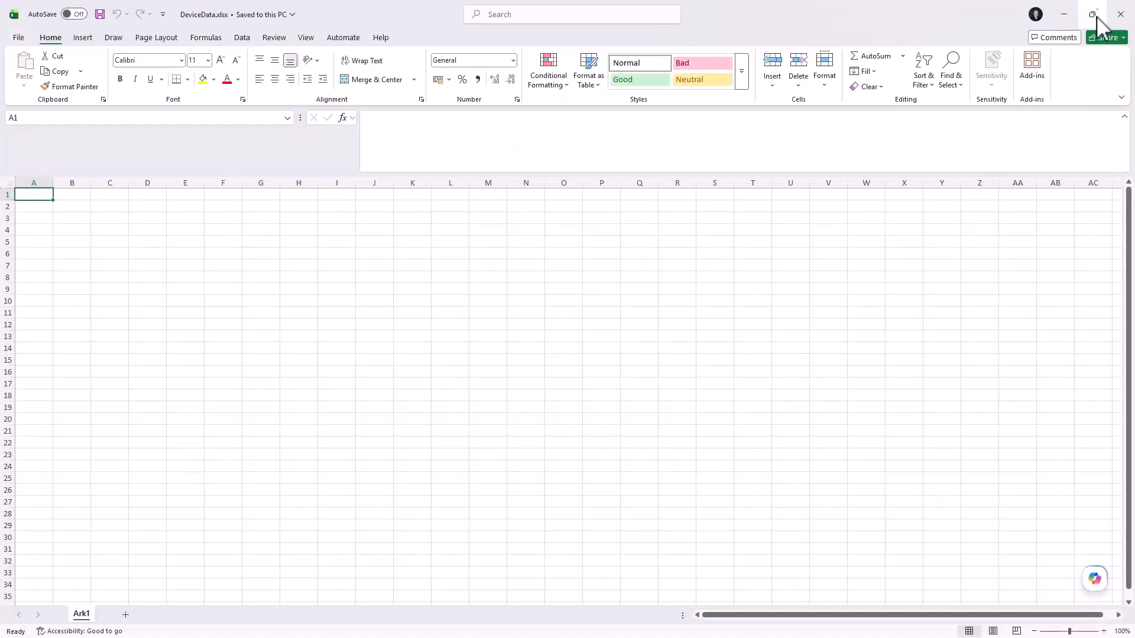
pyautogui.click(1064, 14)
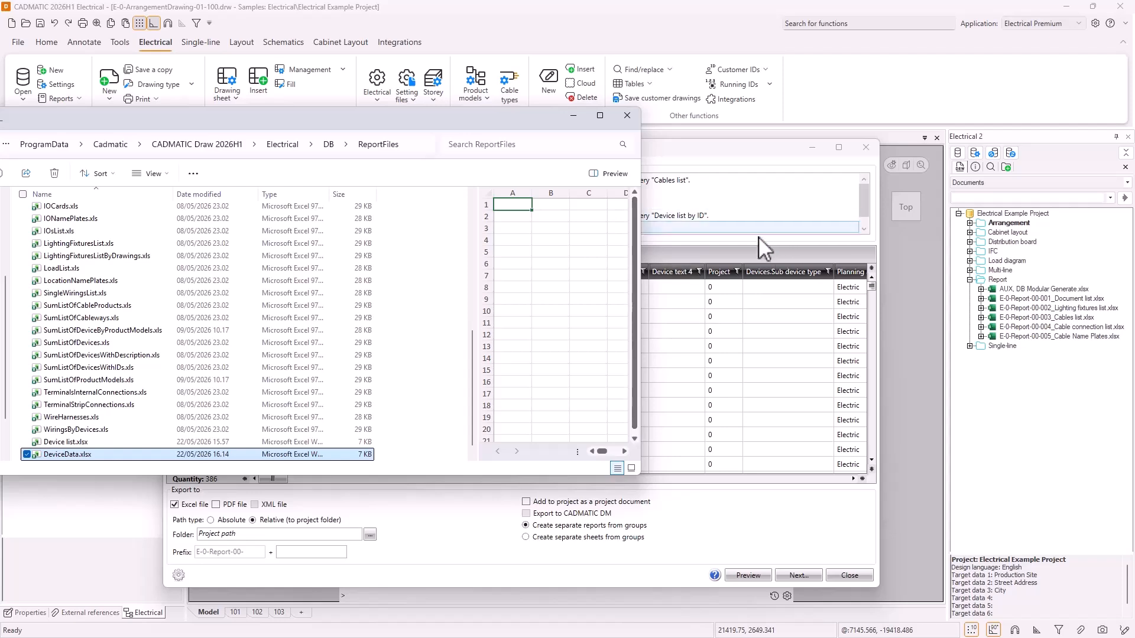
pyautogui.rightClick(687, 270)
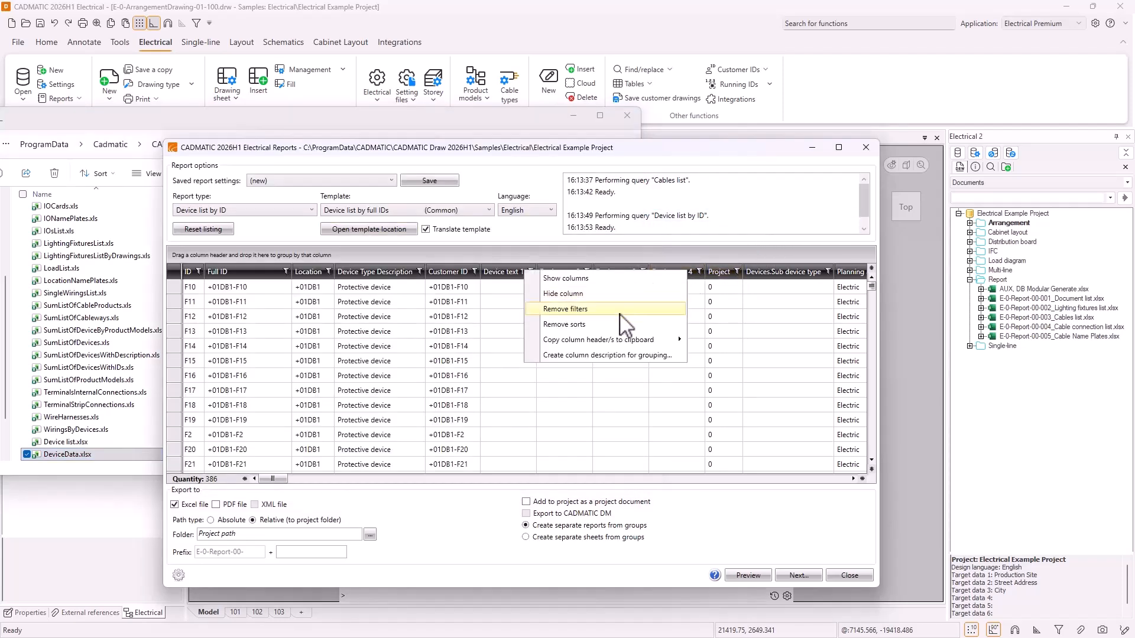
pyautogui.moveTo(621, 340)
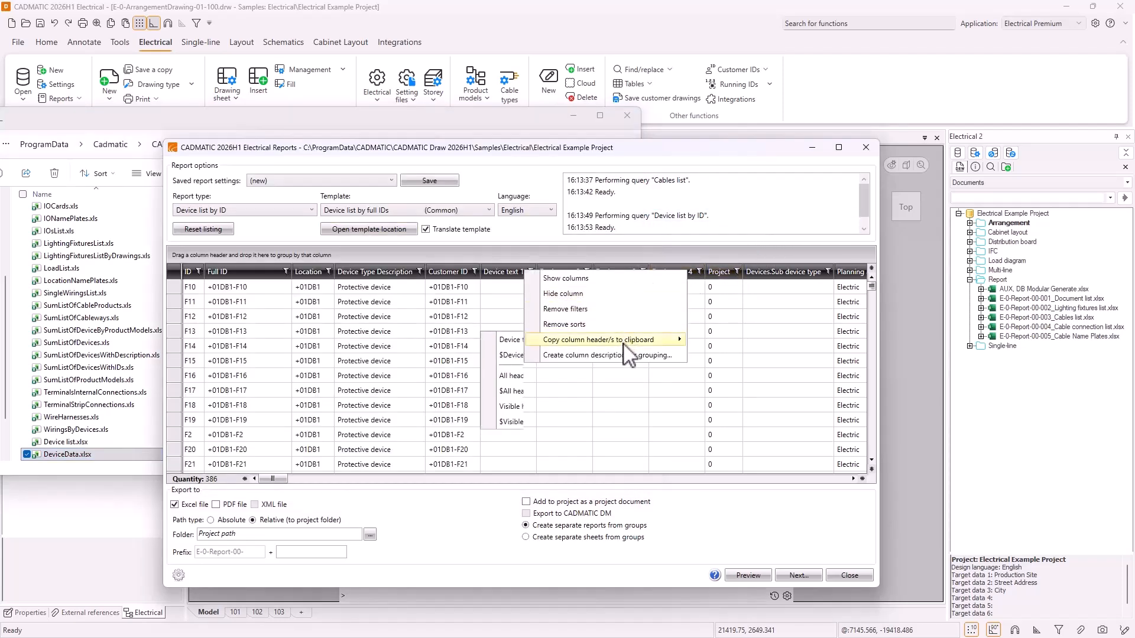
pyautogui.click(498, 409)
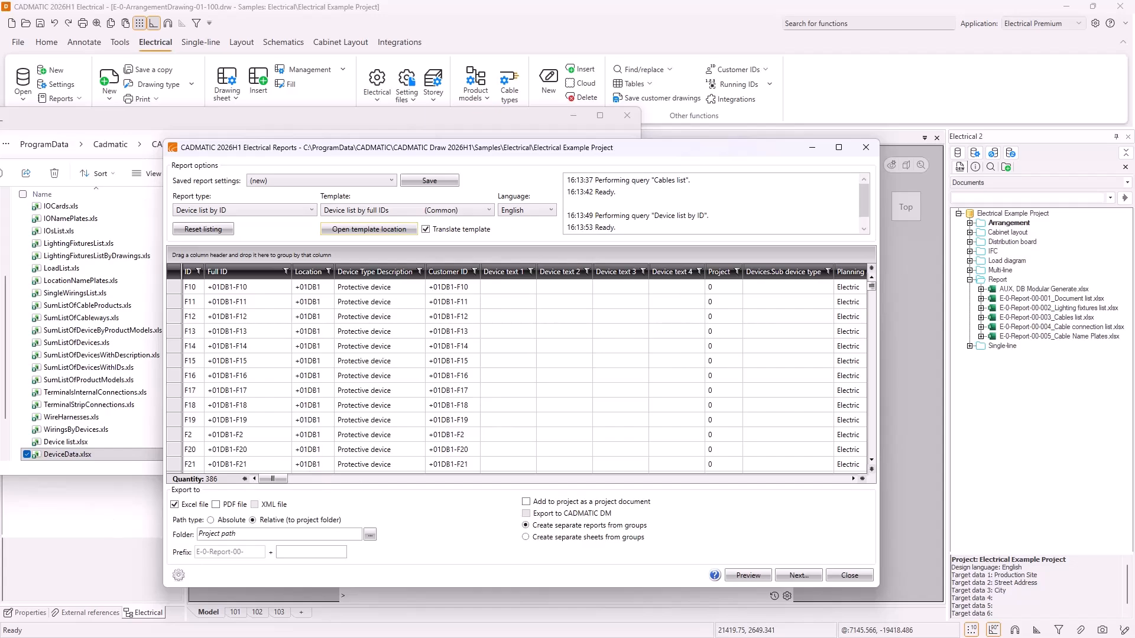
pyautogui.hotkey('alt', 'Tab')
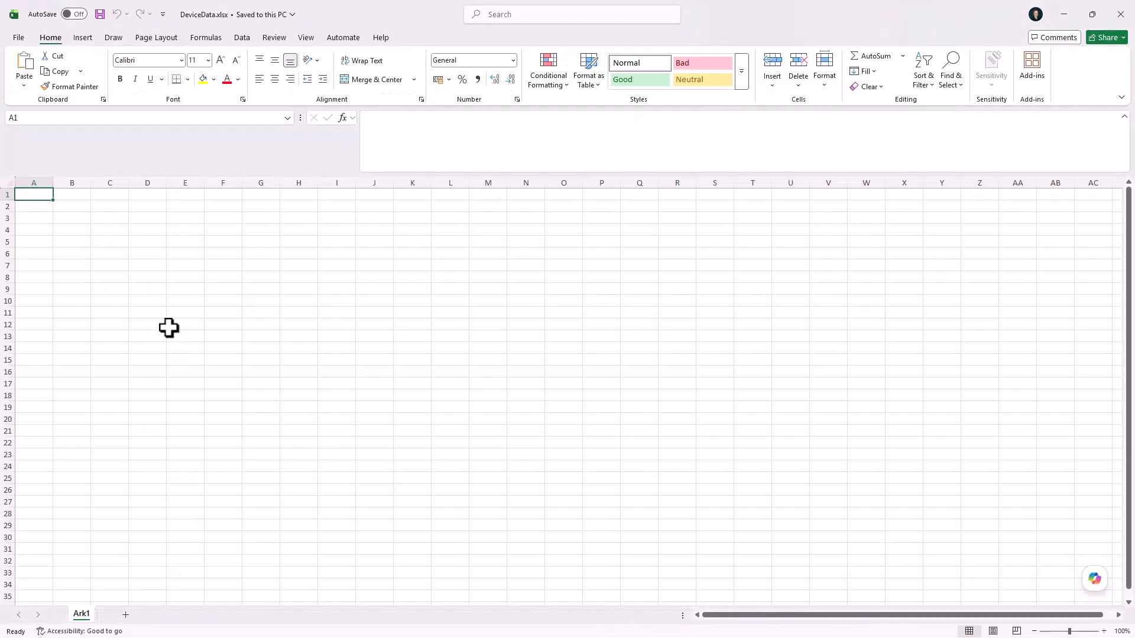
pyautogui.hotkey('ctrl', 'v')
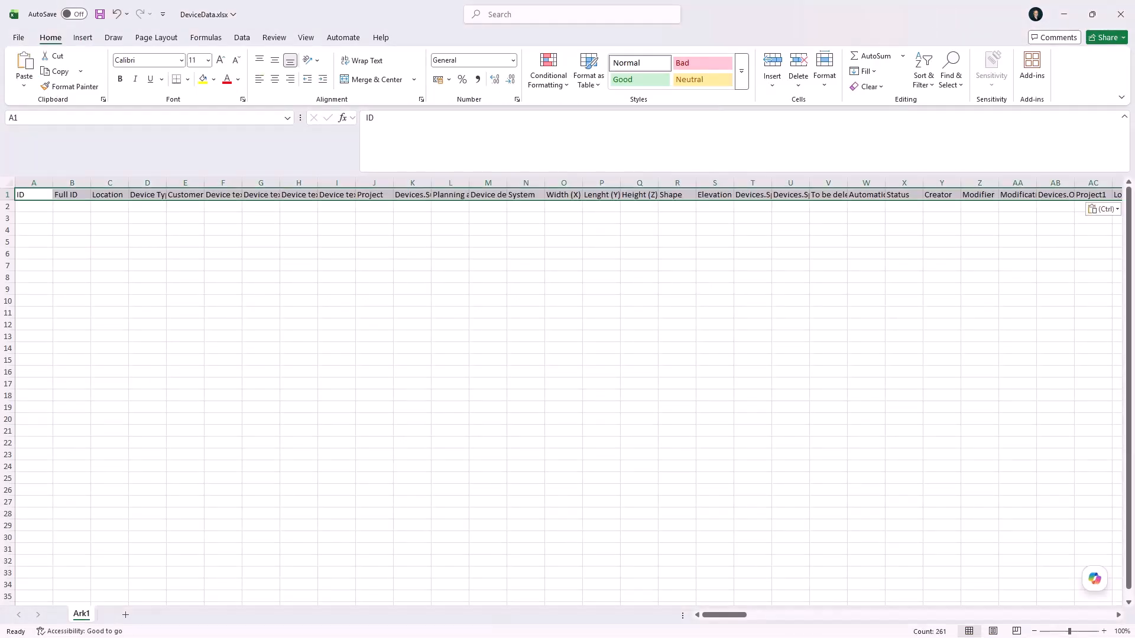
# Copy the visible headers in their $-enclosed form into row 2 starting at A2, and save and close the workbook.
pyautogui.hotkey('alt', 'Tab')
pyautogui.rightClick(448, 272)
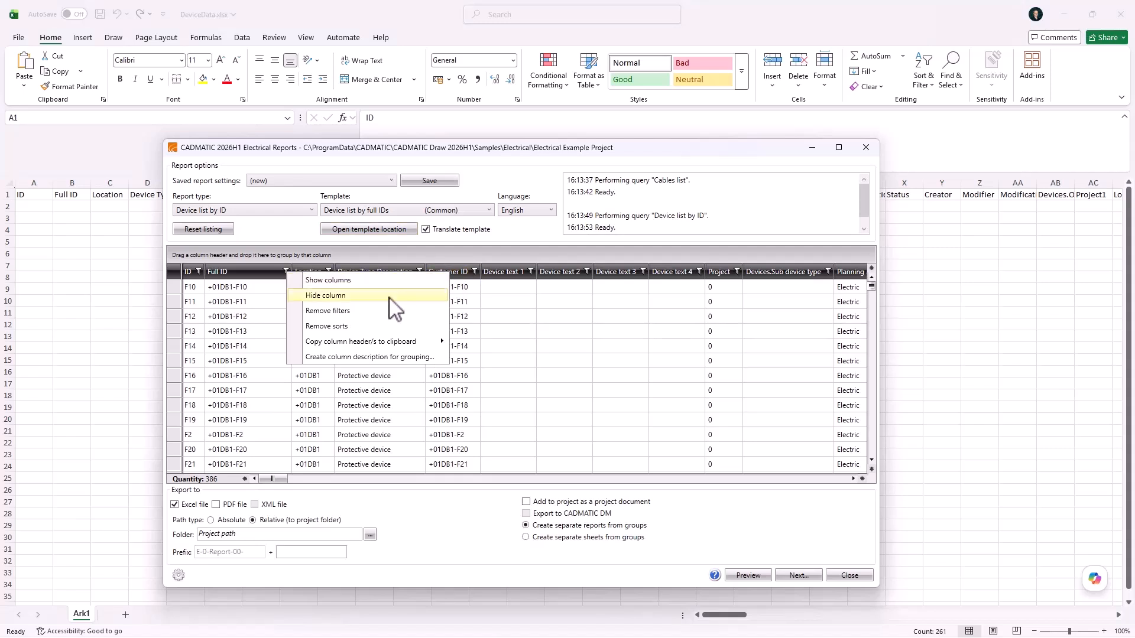
pyautogui.moveTo(379, 343)
pyautogui.click(251, 429)
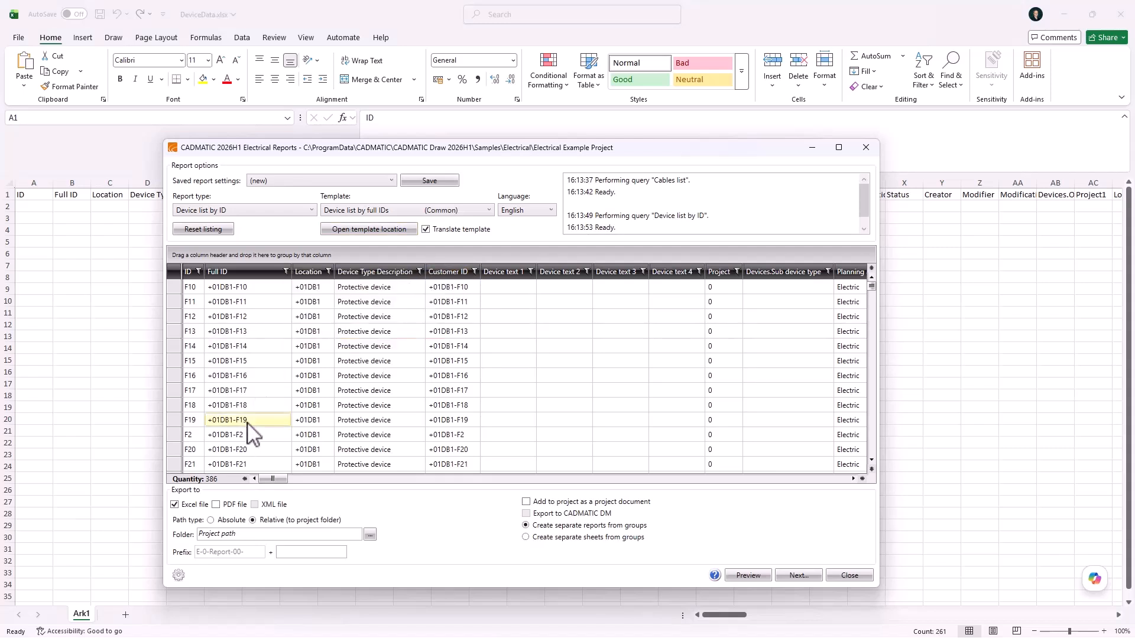
pyautogui.hotkey('alt', 'Tab')
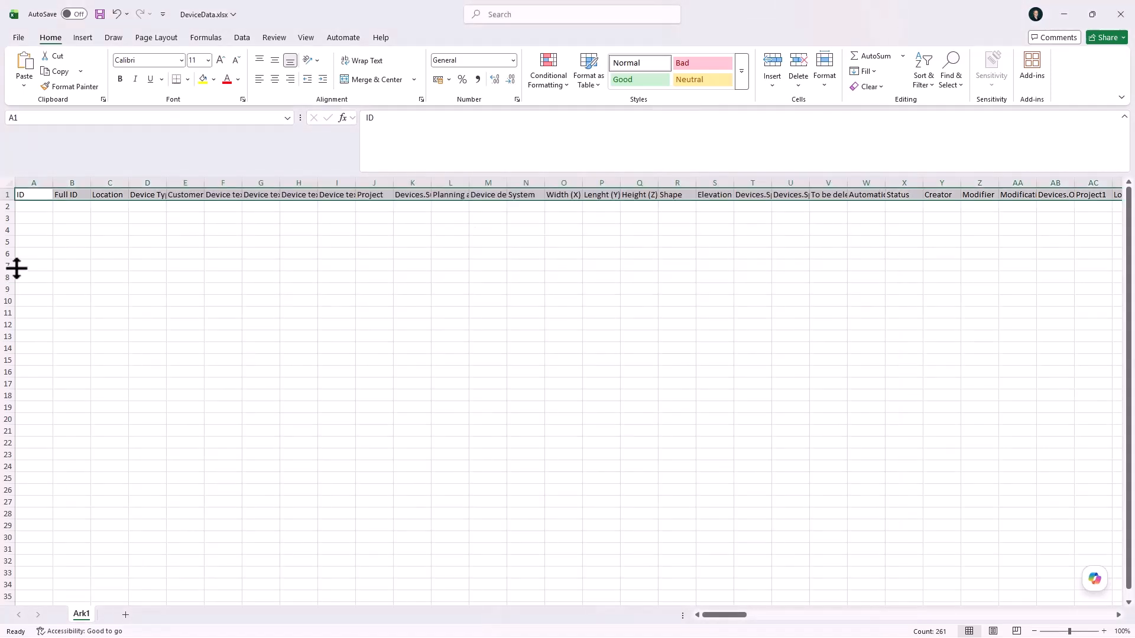
pyautogui.click(39, 207)
pyautogui.hotkey('ctrl', 'v')
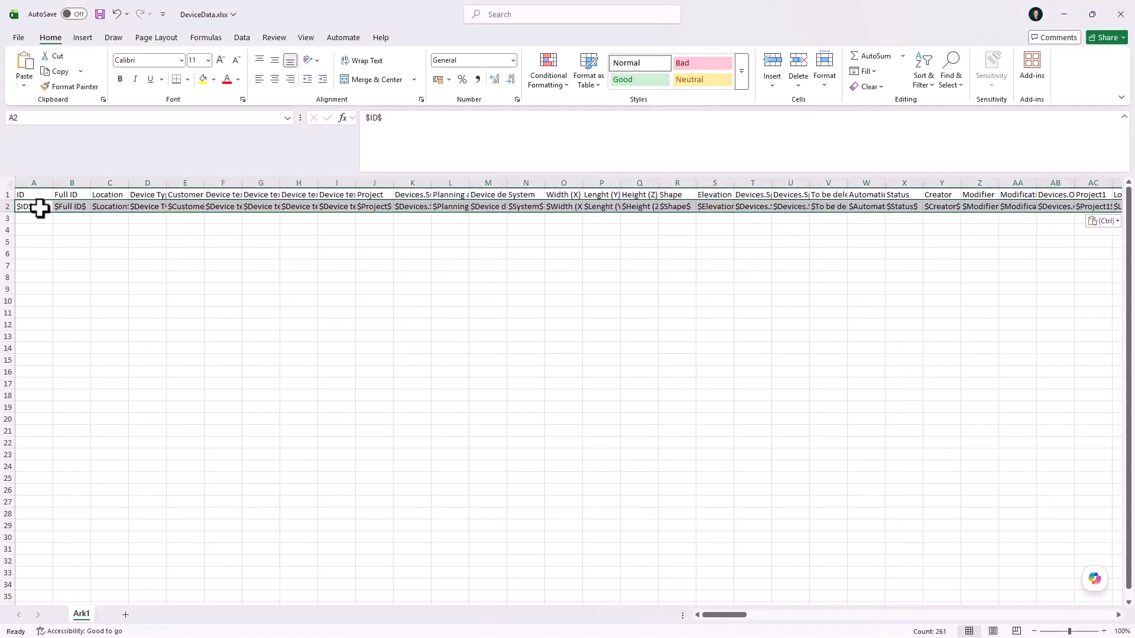
pyautogui.click(100, 14)
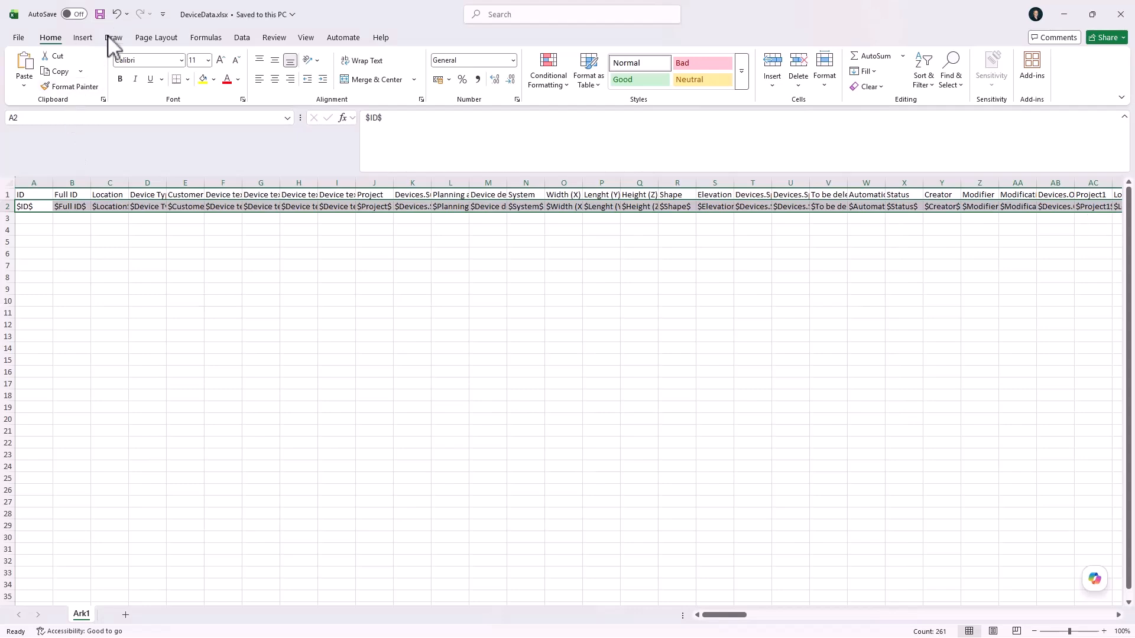
pyautogui.click(1120, 15)
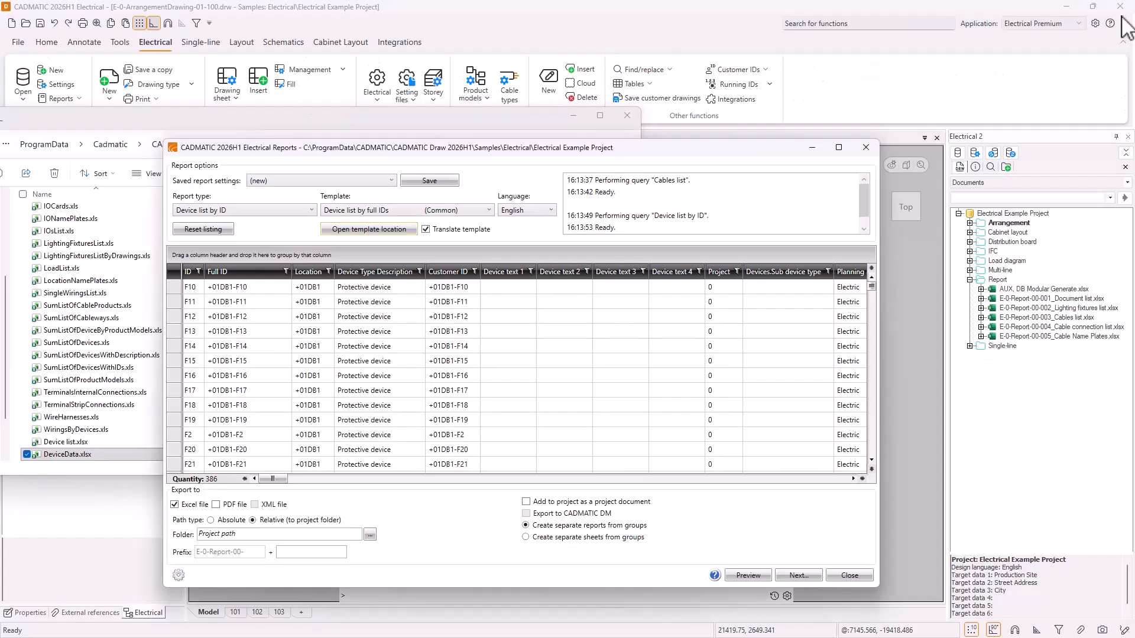
# Preview the device report with the DeviceData.xlsx template in Excel and close the preview workbook without saving.
pyautogui.click(439, 211)
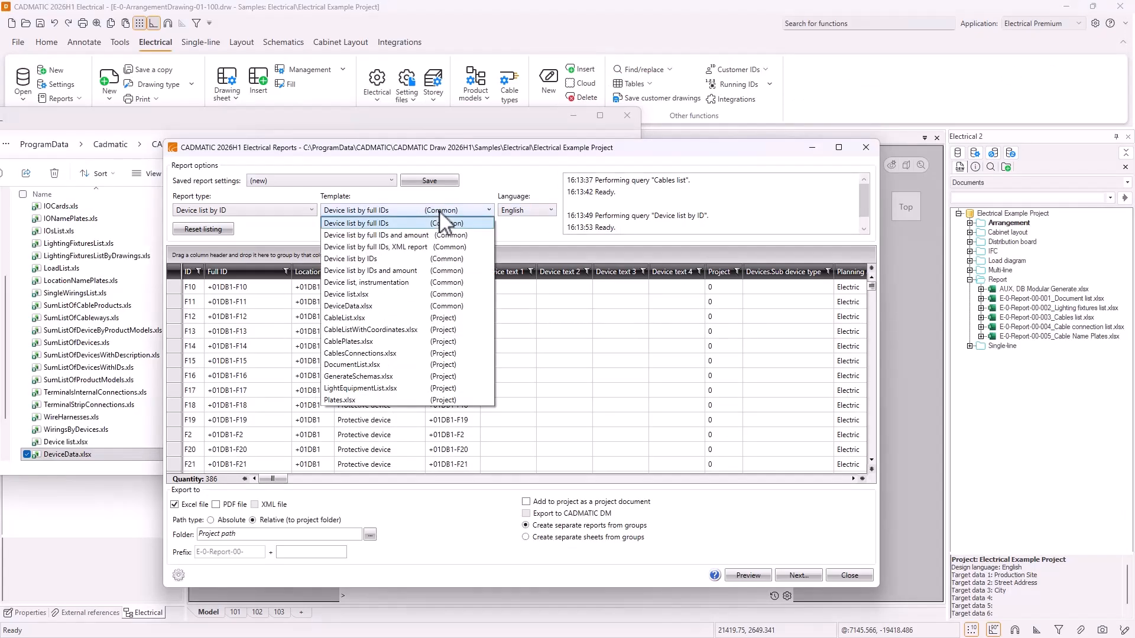
pyautogui.click(371, 306)
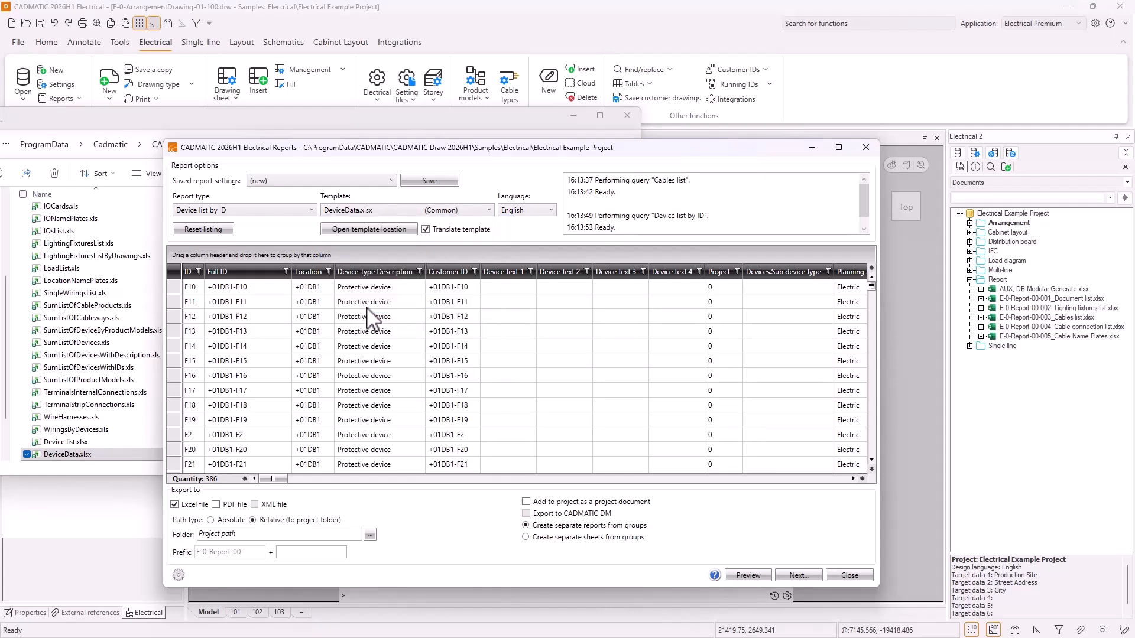
pyautogui.click(749, 577)
pyautogui.click(722, 476)
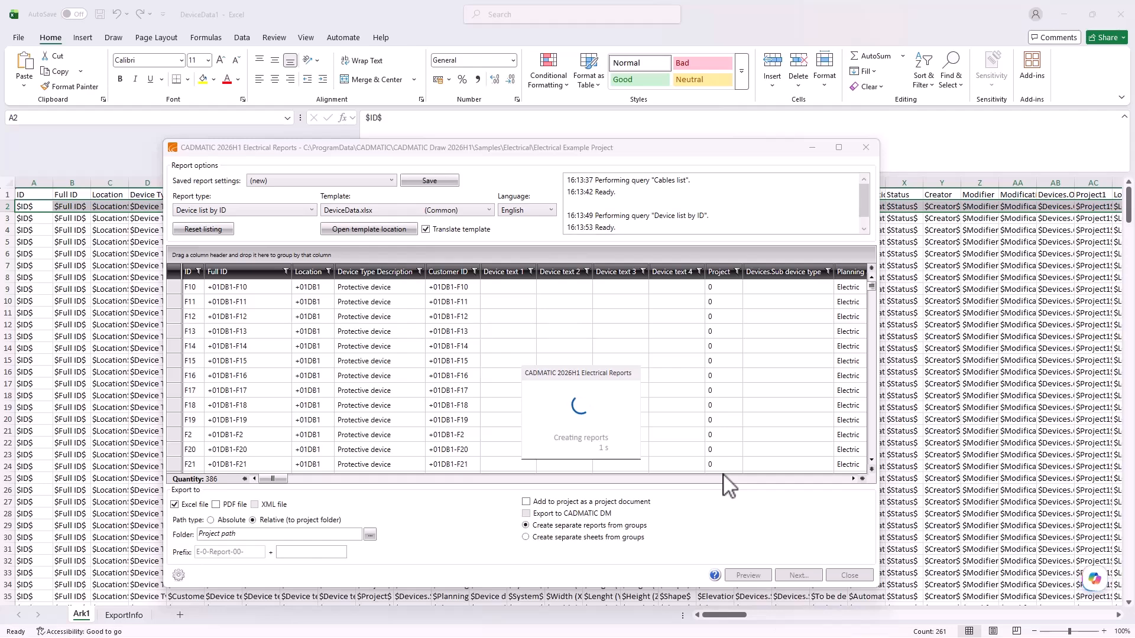
pyautogui.moveTo(658, 147); pyautogui.dragTo(641, 130)
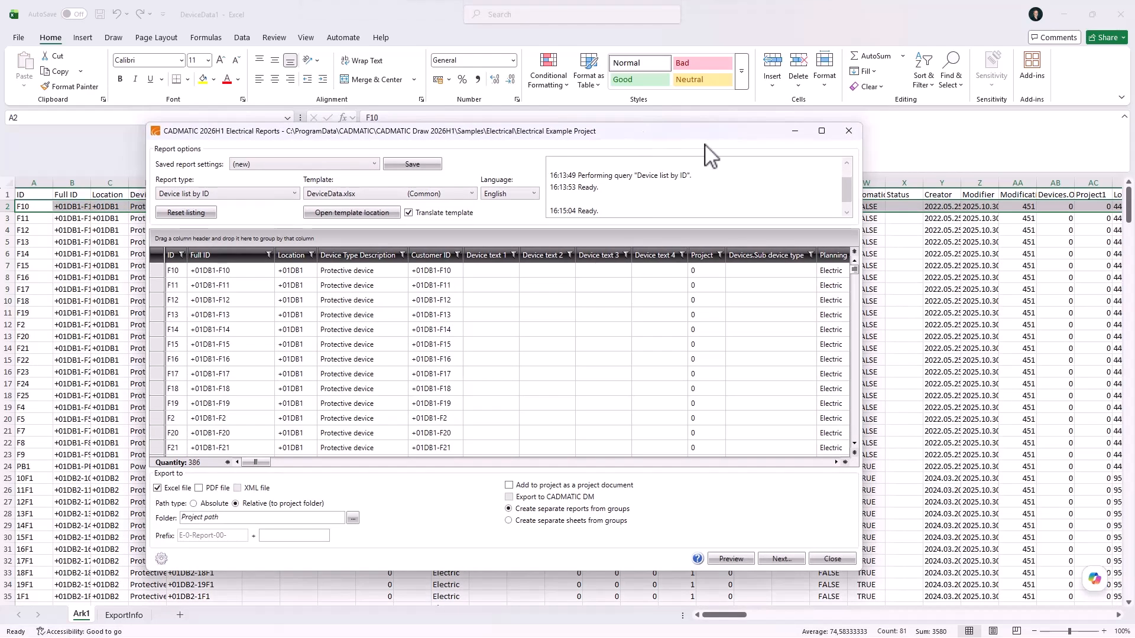
pyautogui.click(1120, 14)
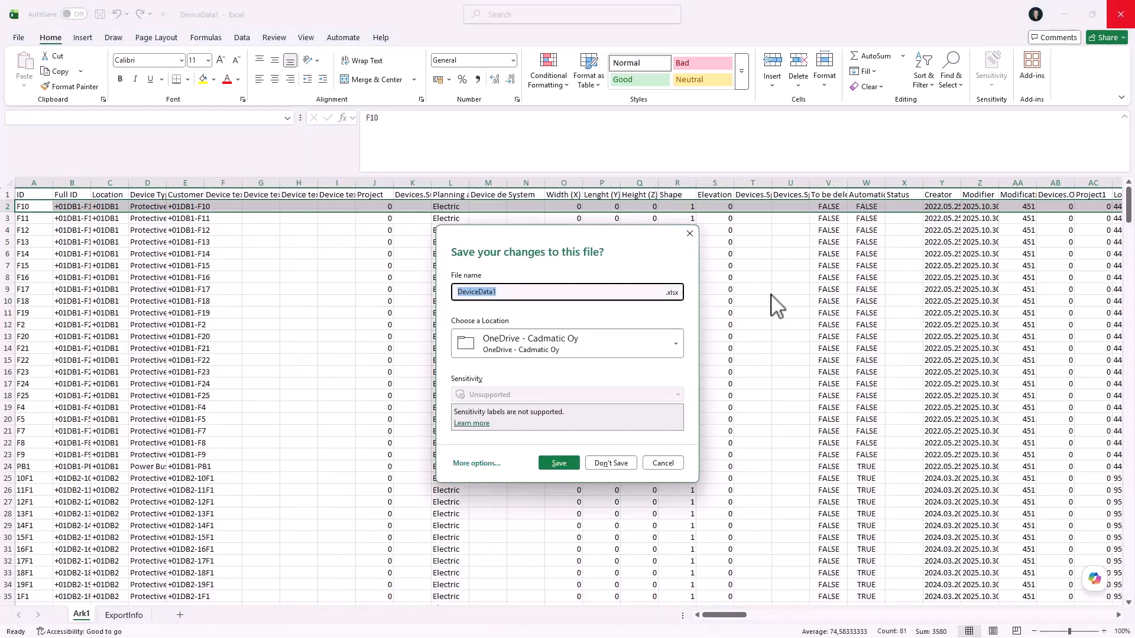
pyautogui.click(614, 461)
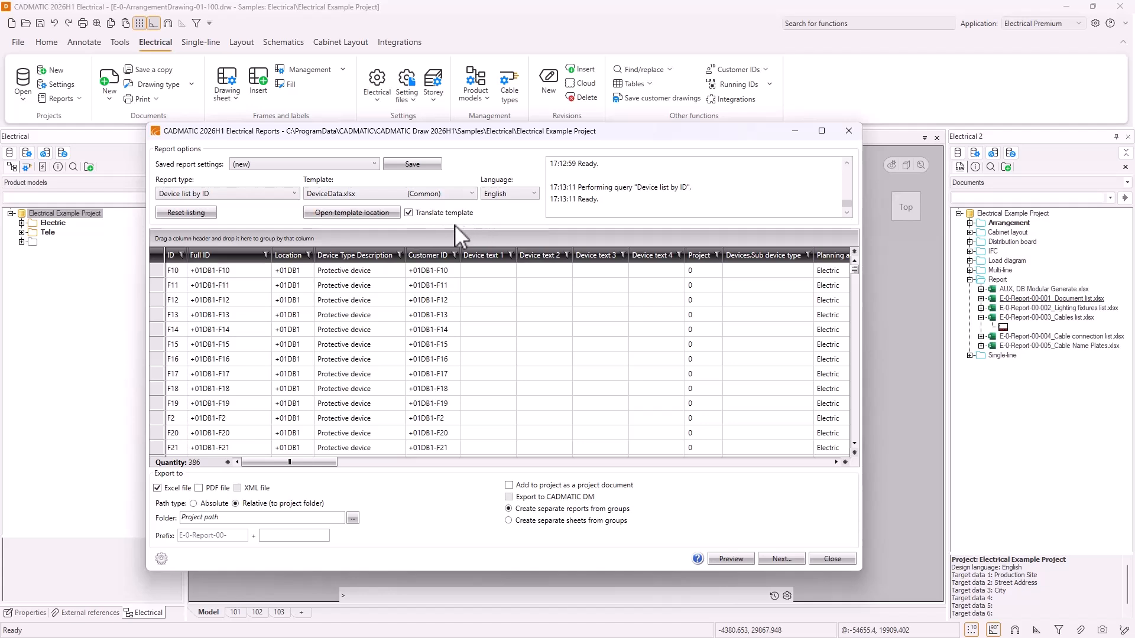
# Look through the available report languages and the list of report templates.
pyautogui.click(520, 194)
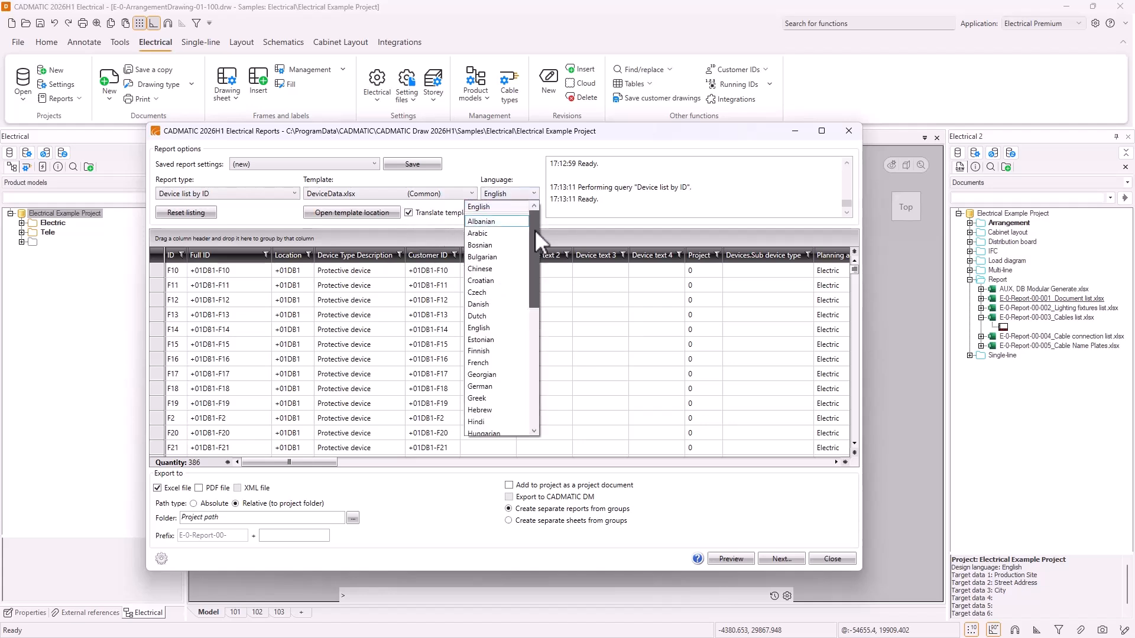
pyautogui.moveTo(535, 287); pyautogui.dragTo(537, 233)
pyautogui.click(466, 194)
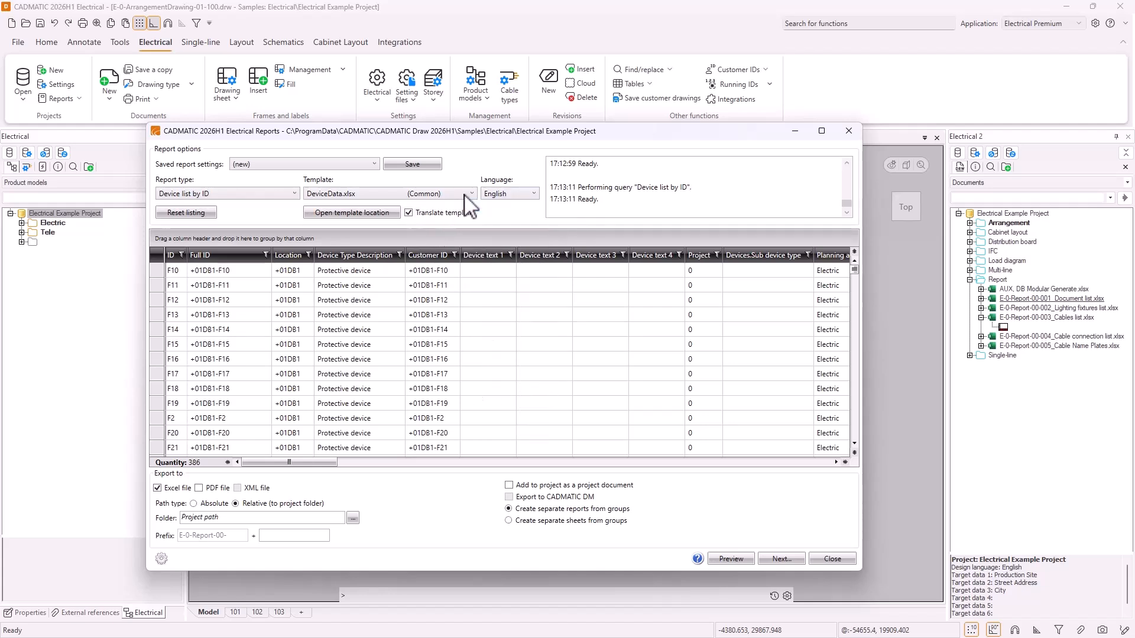
pyautogui.click(466, 194)
pyautogui.scroll(1, 461, 203)
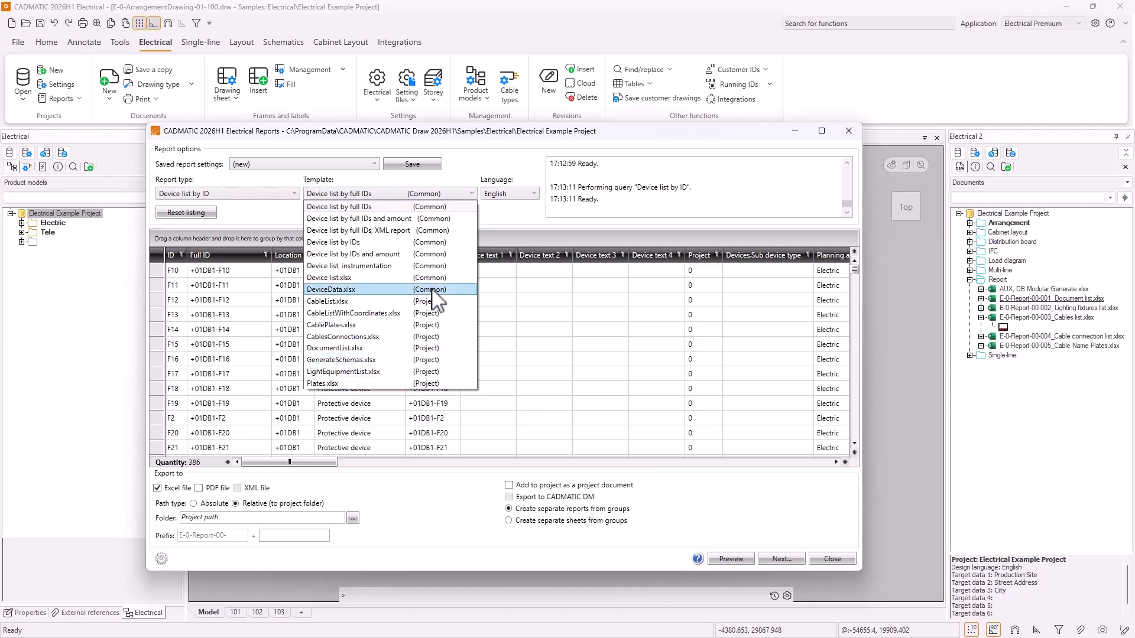
pyautogui.click(469, 197)
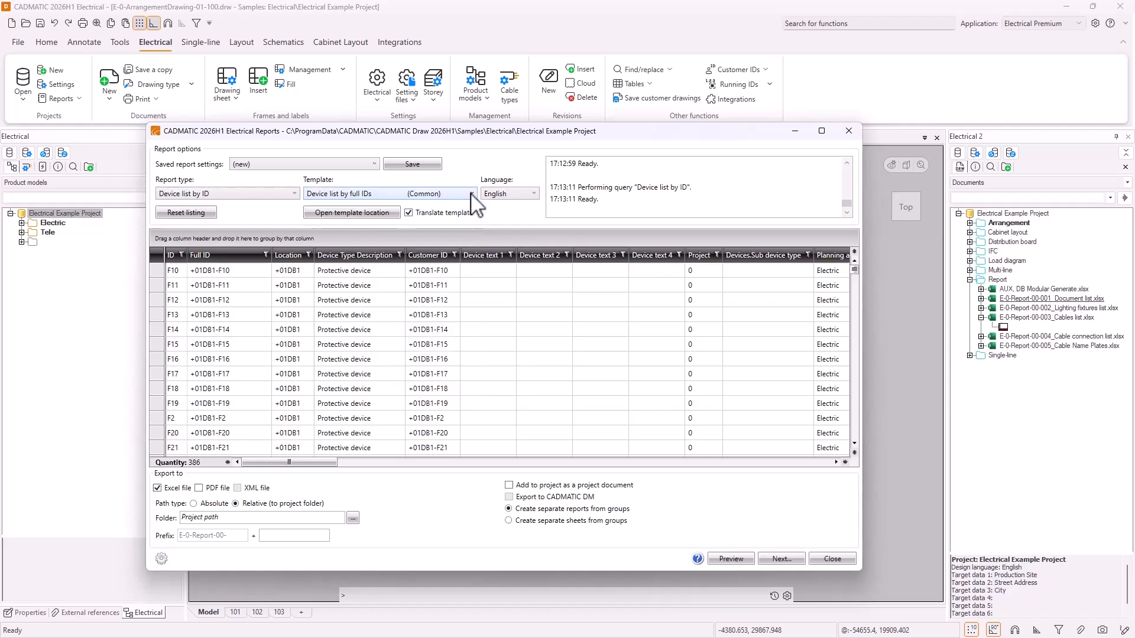
# Switch the report type to Cables list and set the report language to Spanish, checking the listing's columns.
pyautogui.click(262, 195)
pyautogui.scroll(5, 241, 283)
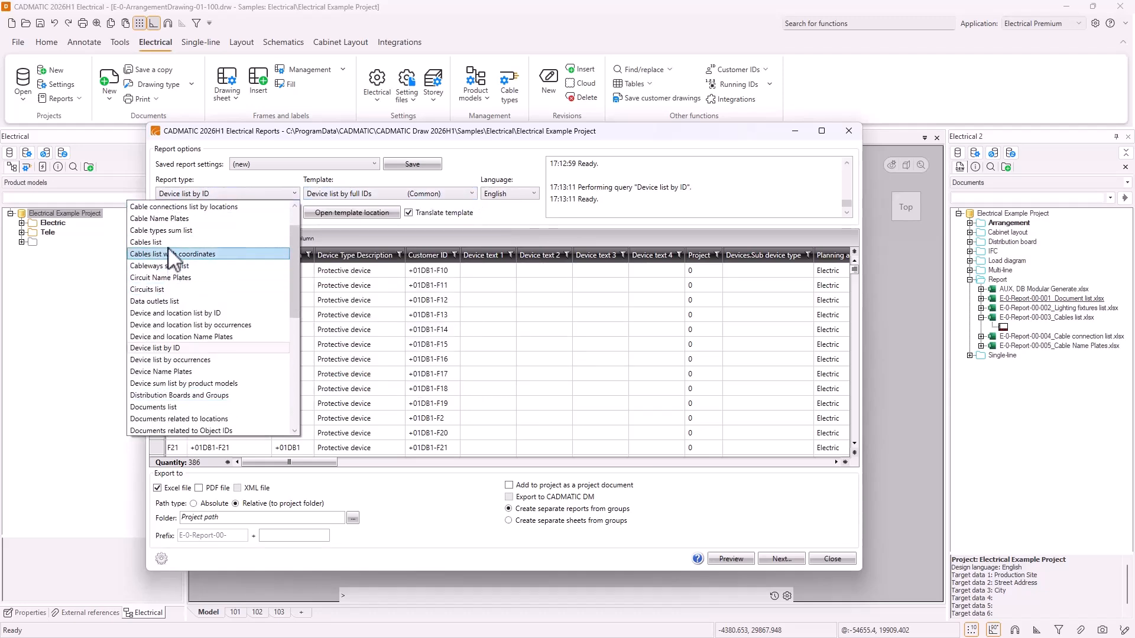
pyautogui.click(168, 243)
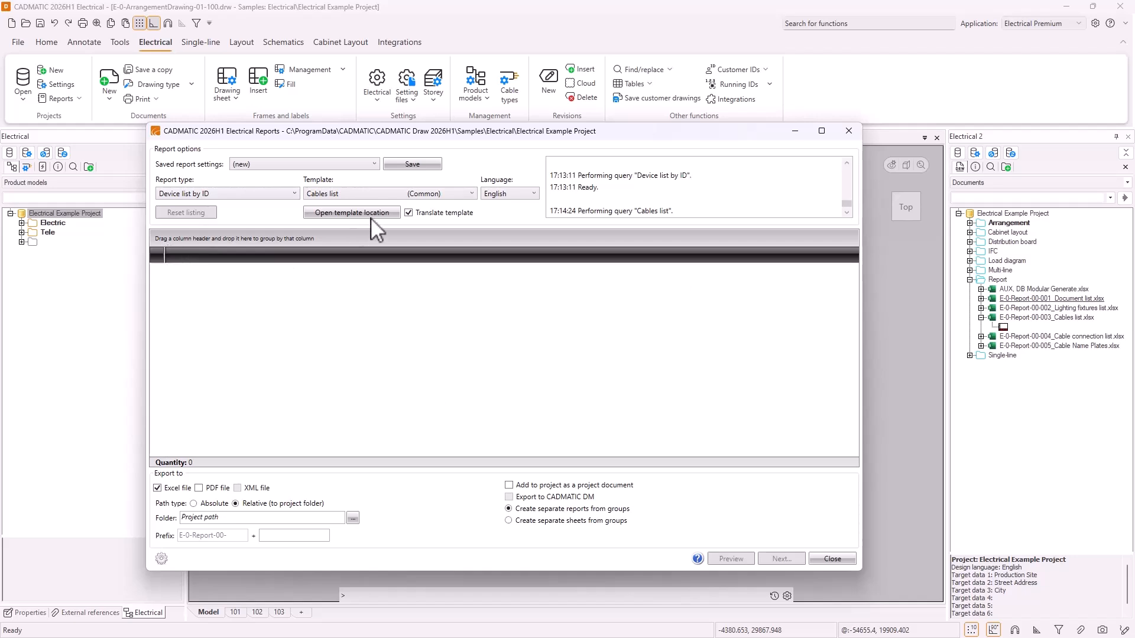
pyautogui.click(535, 194)
pyautogui.moveTo(534, 236); pyautogui.dragTo(534, 356)
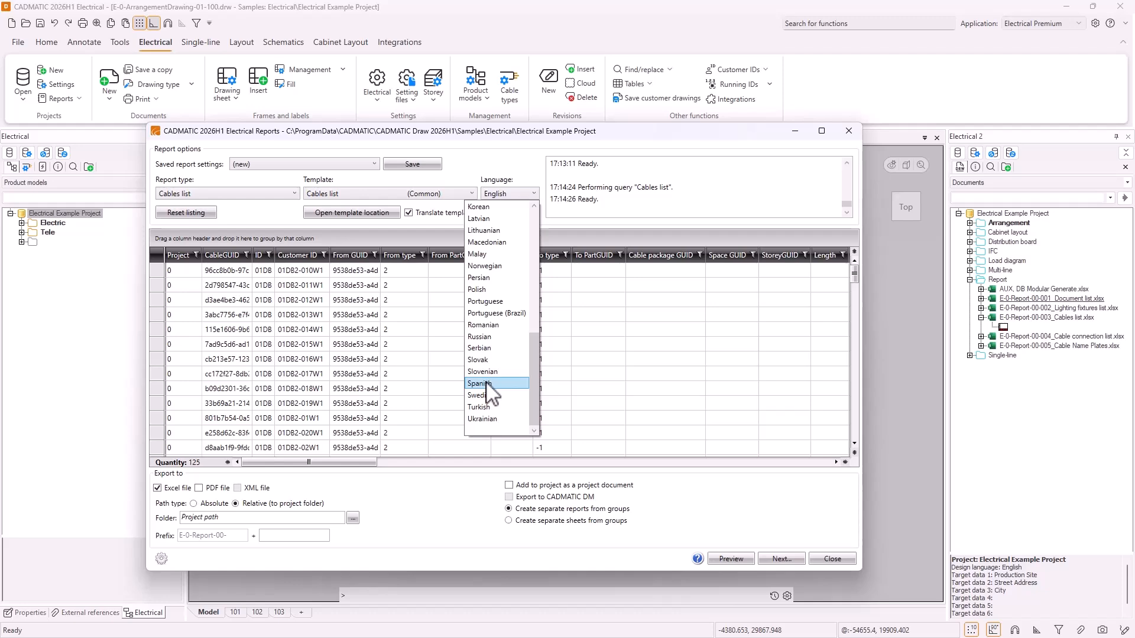
pyautogui.click(485, 384)
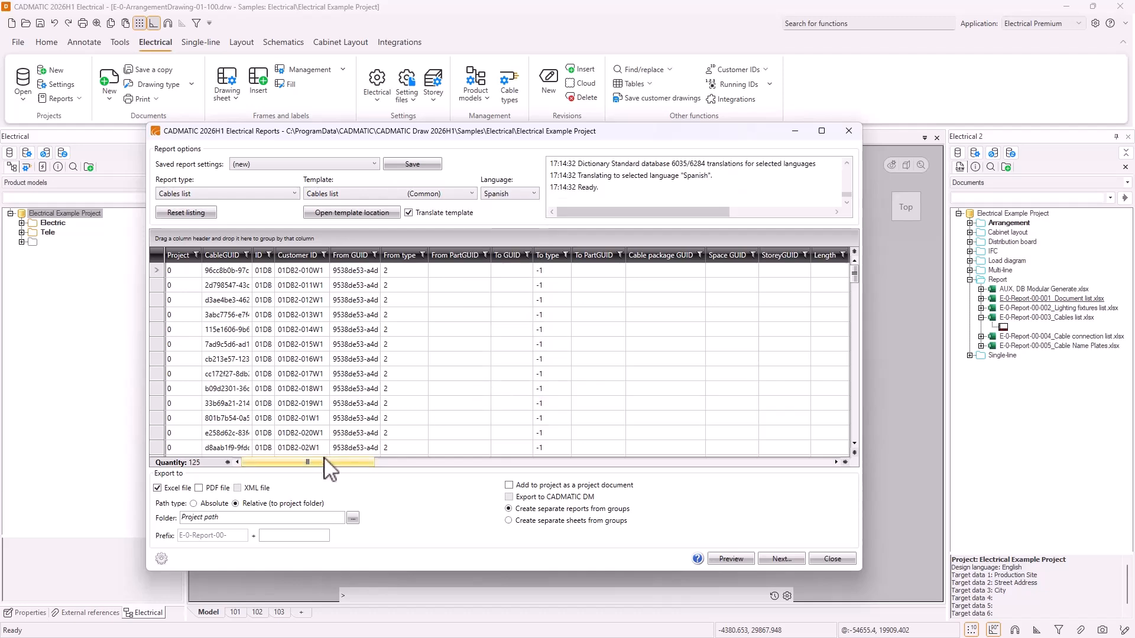
pyautogui.moveTo(310, 461); pyautogui.dragTo(423, 465)
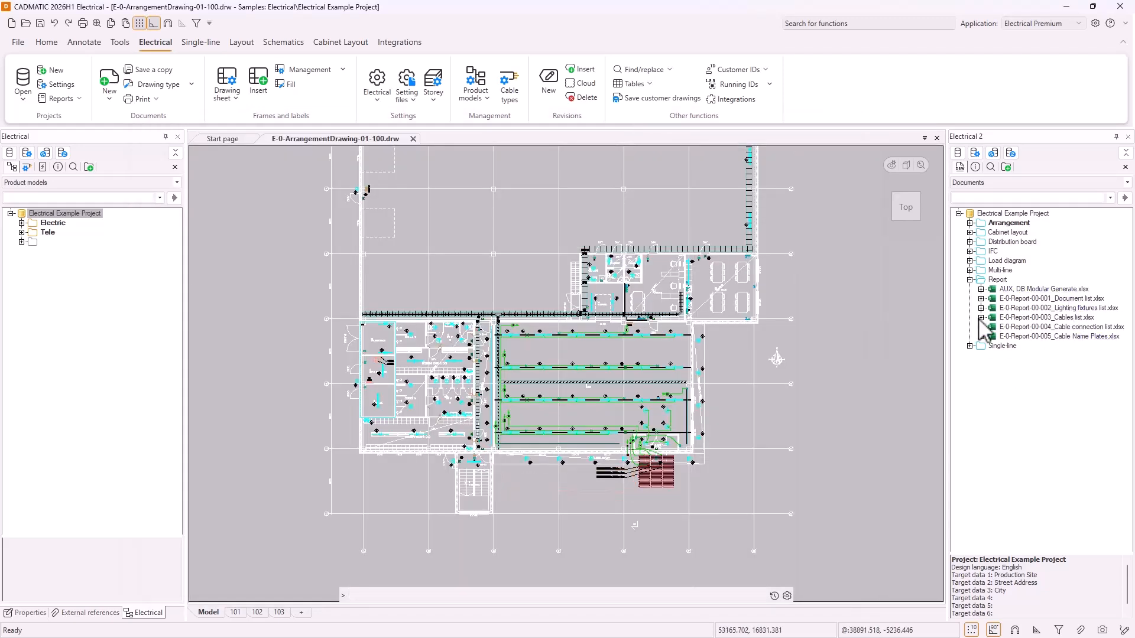
# Open the project report E-0-Report-00-003_Cables list.xlsx to view its contents, and close the workbook.
pyautogui.doubleClick(1043, 319)
pyautogui.rightClick(1043, 320)
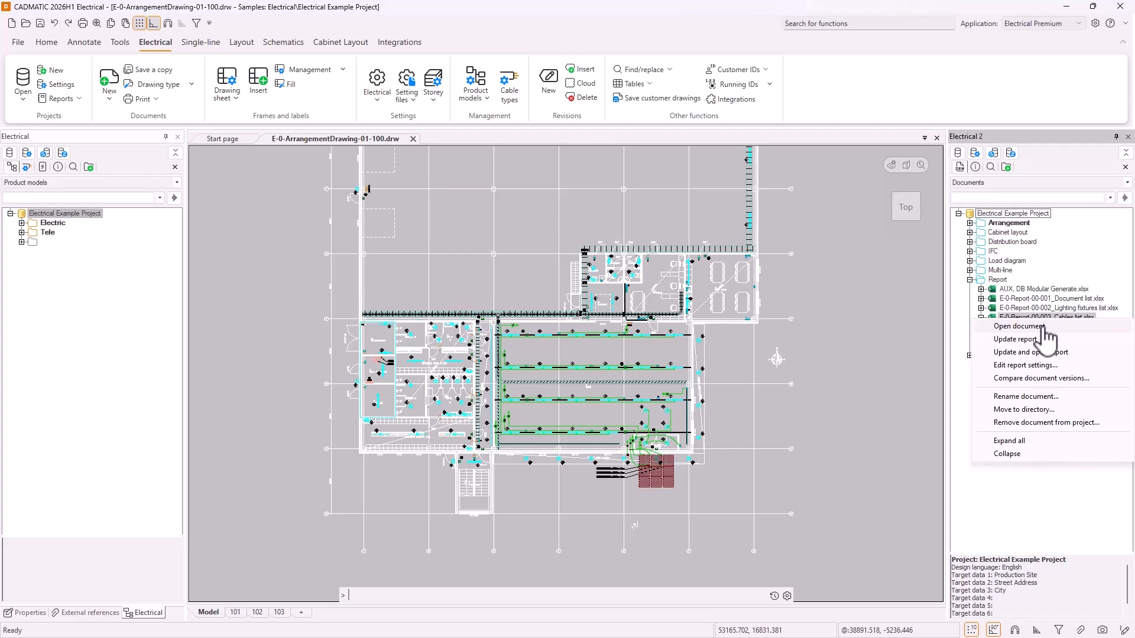
pyautogui.click(1044, 326)
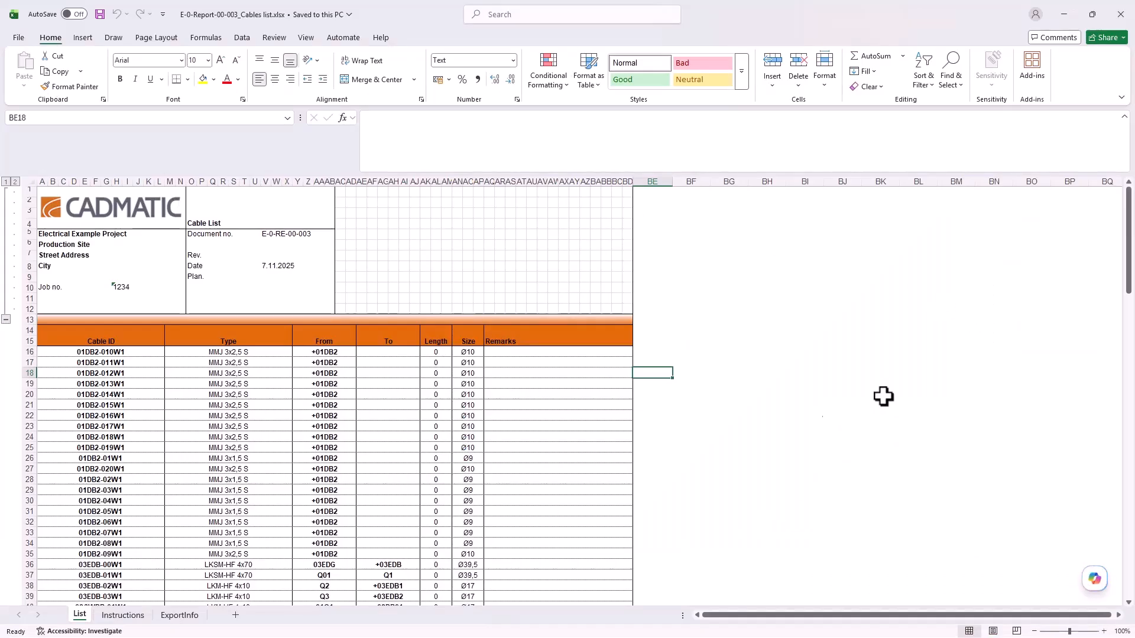
pyautogui.click(1121, 14)
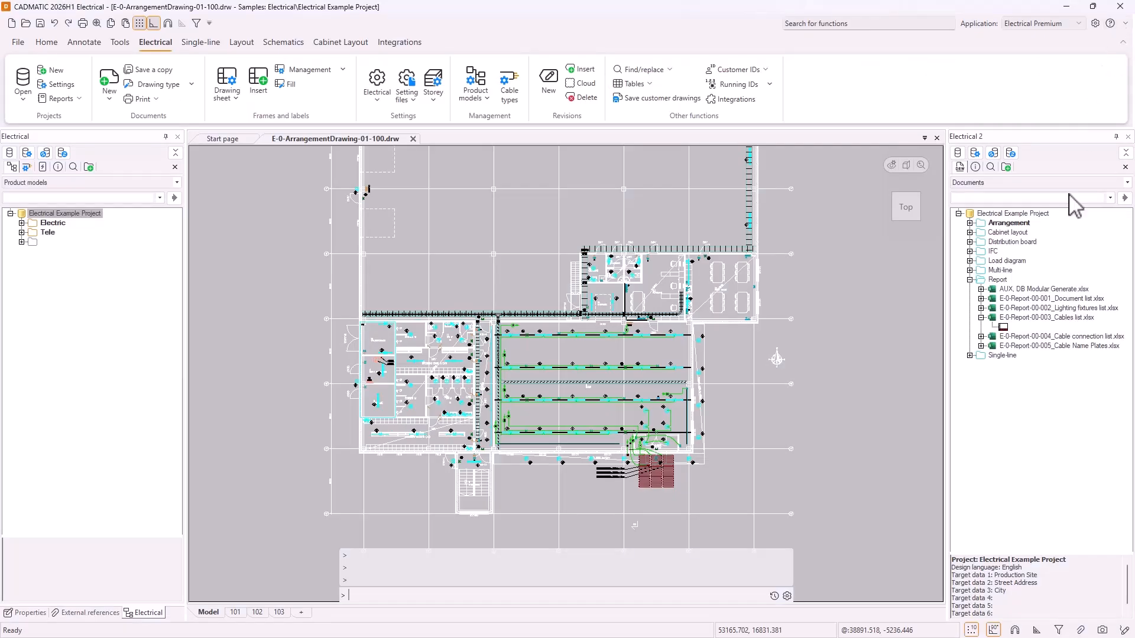
# Open the report settings of E-0-Report-00-003_Cables list.xlsx and locate the Installer column by filtering the column list with "insta".
pyautogui.rightClick(1071, 320)
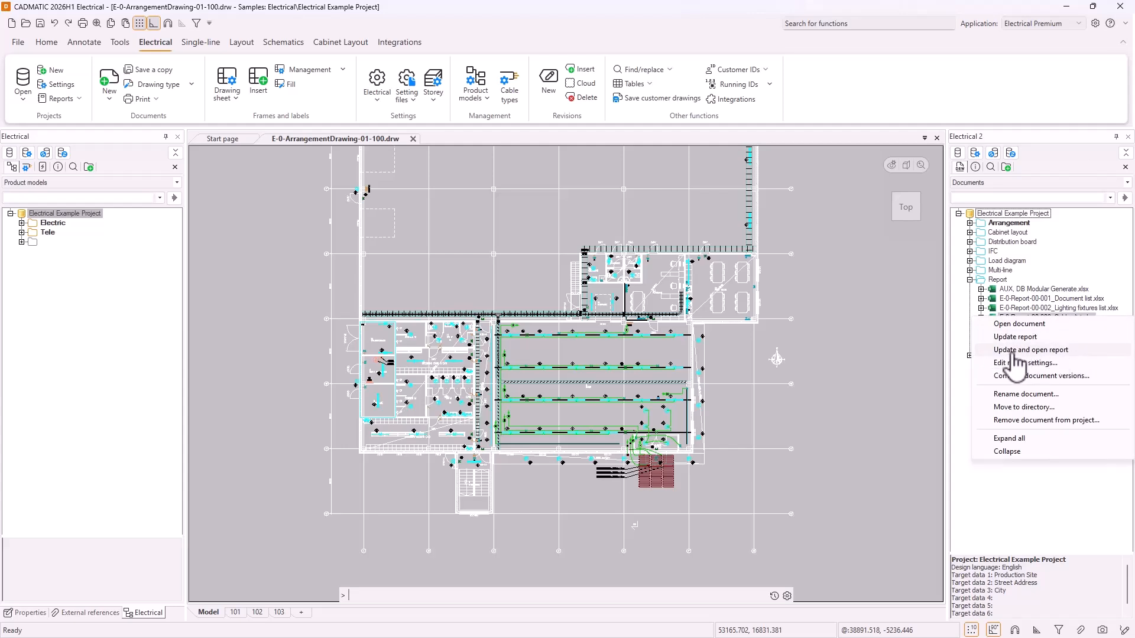
pyautogui.click(1071, 365)
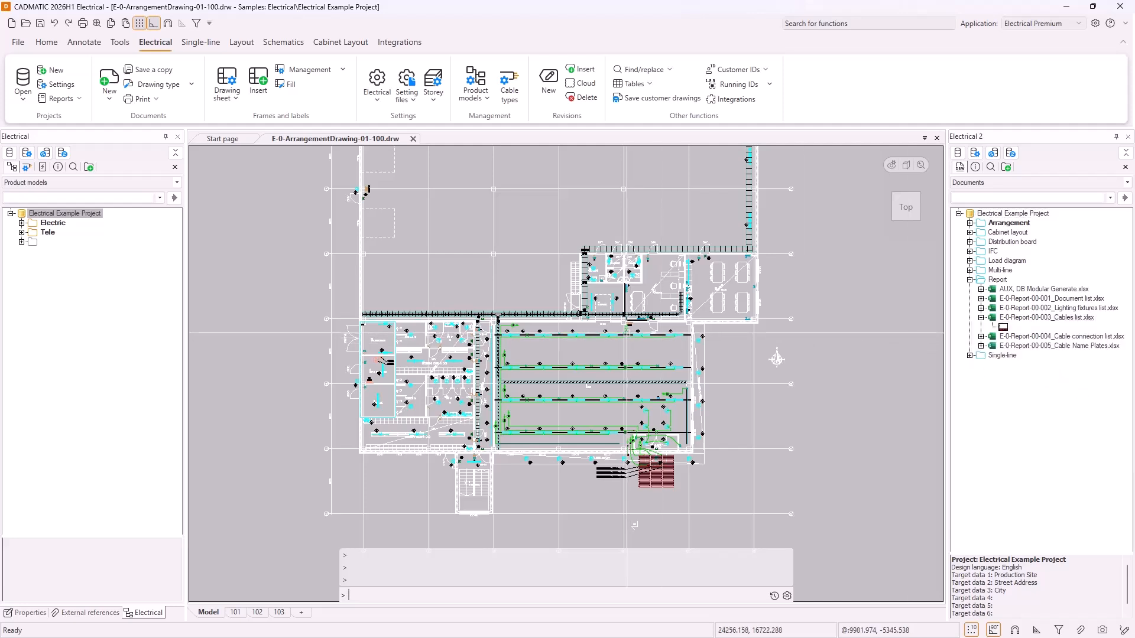
pyautogui.moveTo(626, 333)
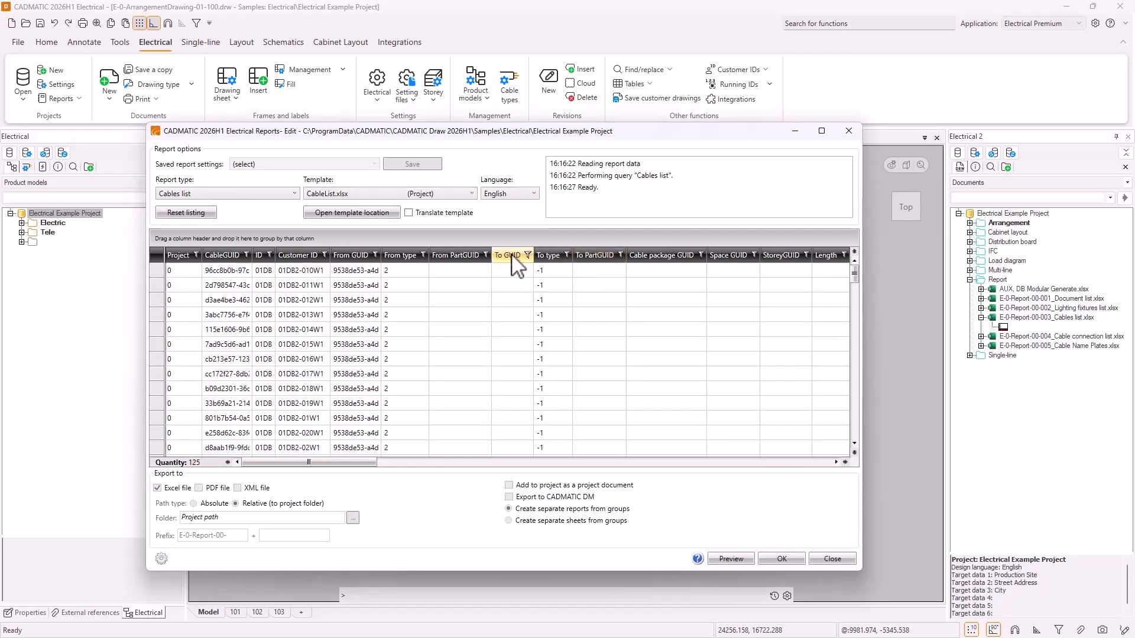
pyautogui.rightClick(511, 254)
pyautogui.click(480, 263)
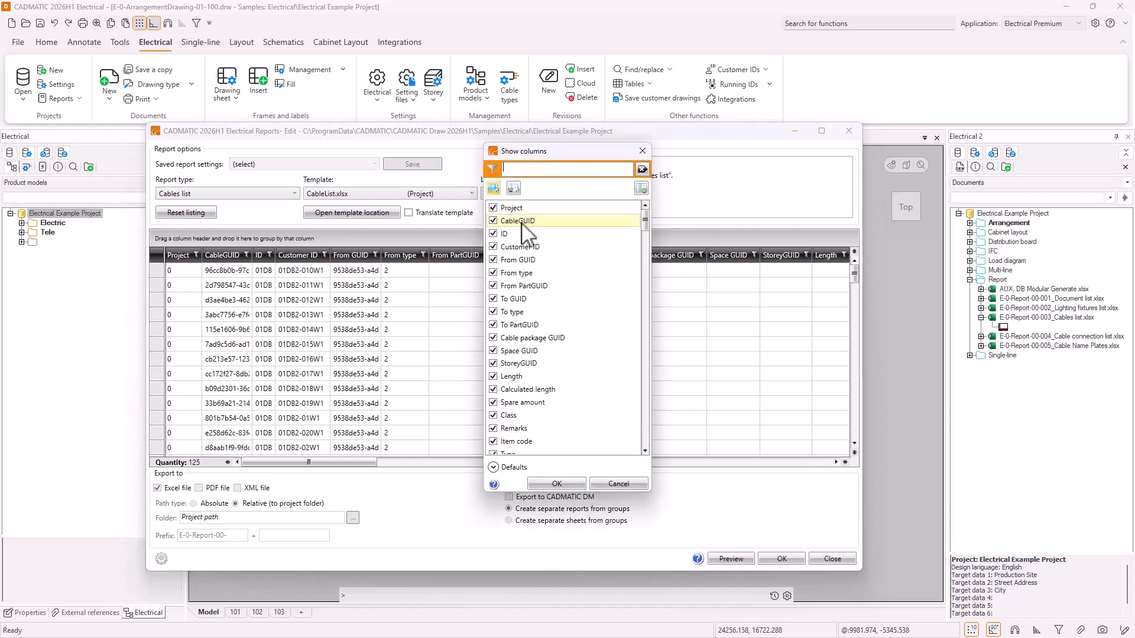
pyautogui.write('insta')
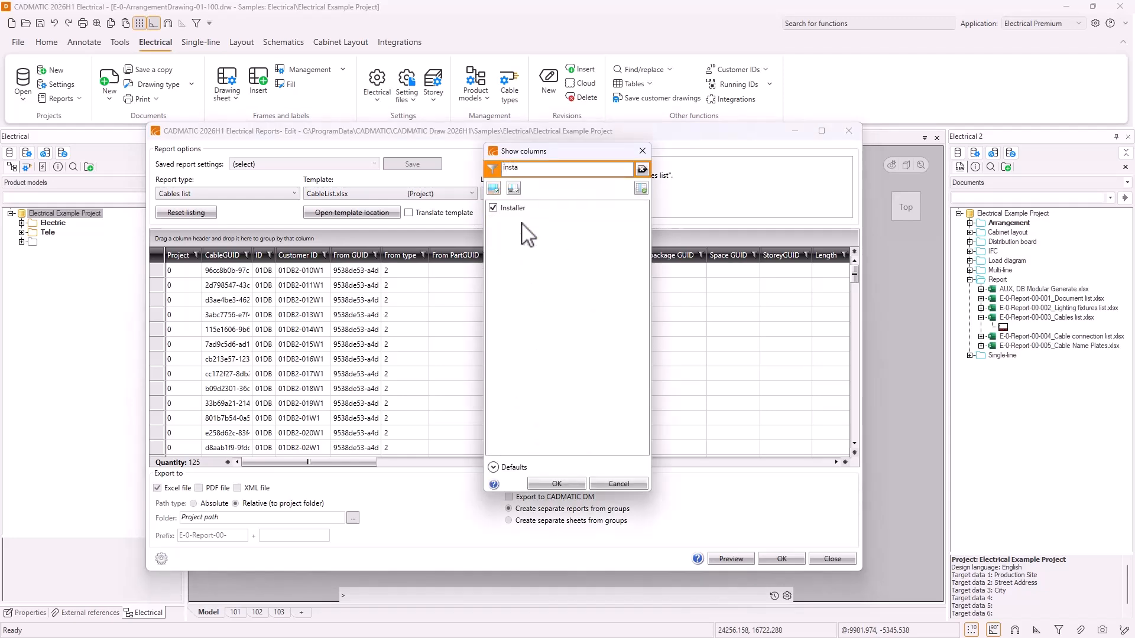
pyautogui.click(519, 209)
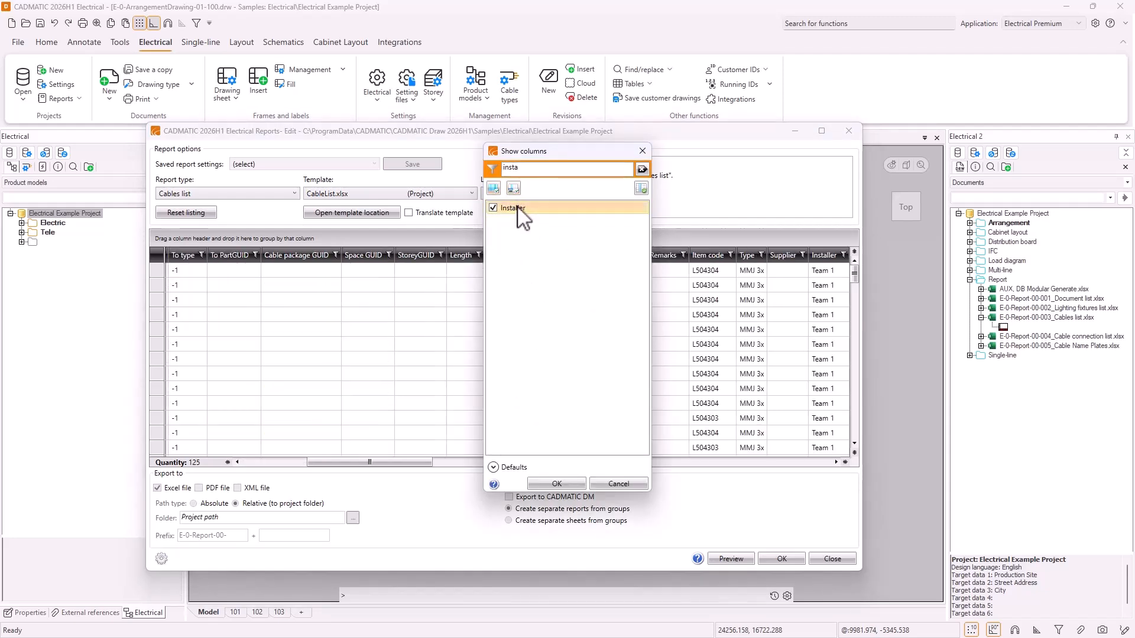
pyautogui.click(555, 484)
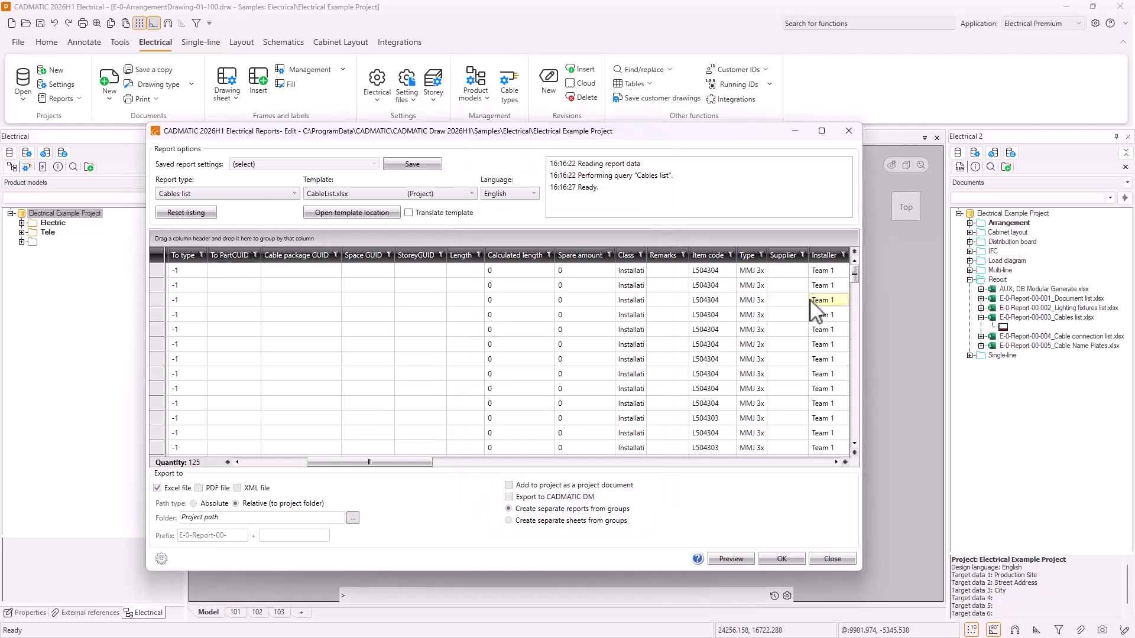
# Copy the Installer column header in its $-enclosed form and open CableList.xlsx from the report template location.
pyautogui.rightClick(834, 258)
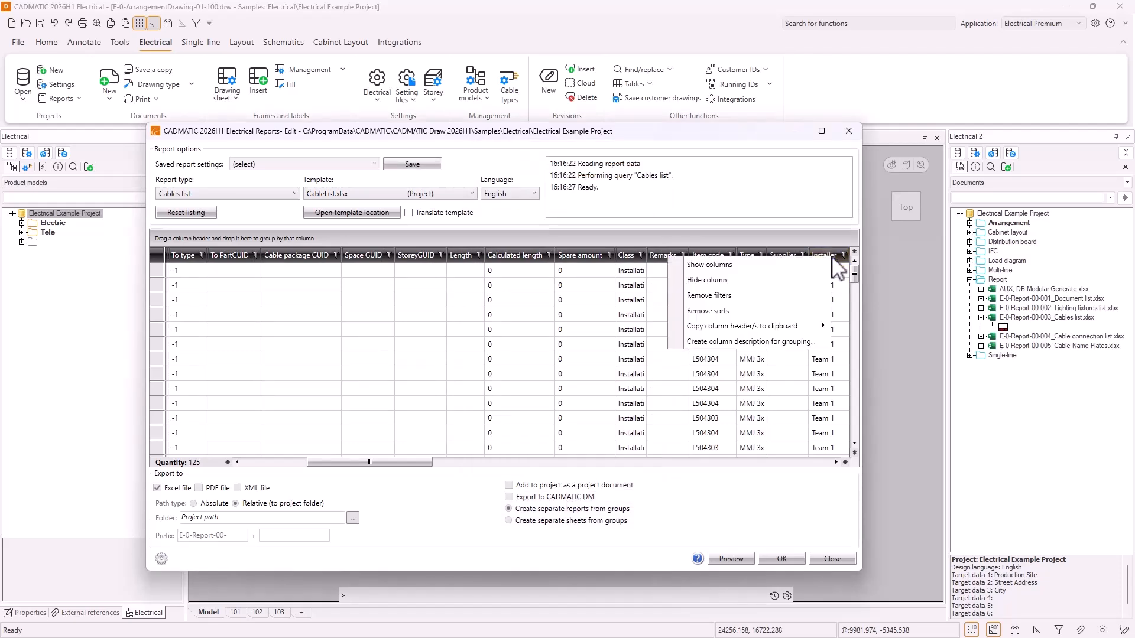
pyautogui.moveTo(813, 331)
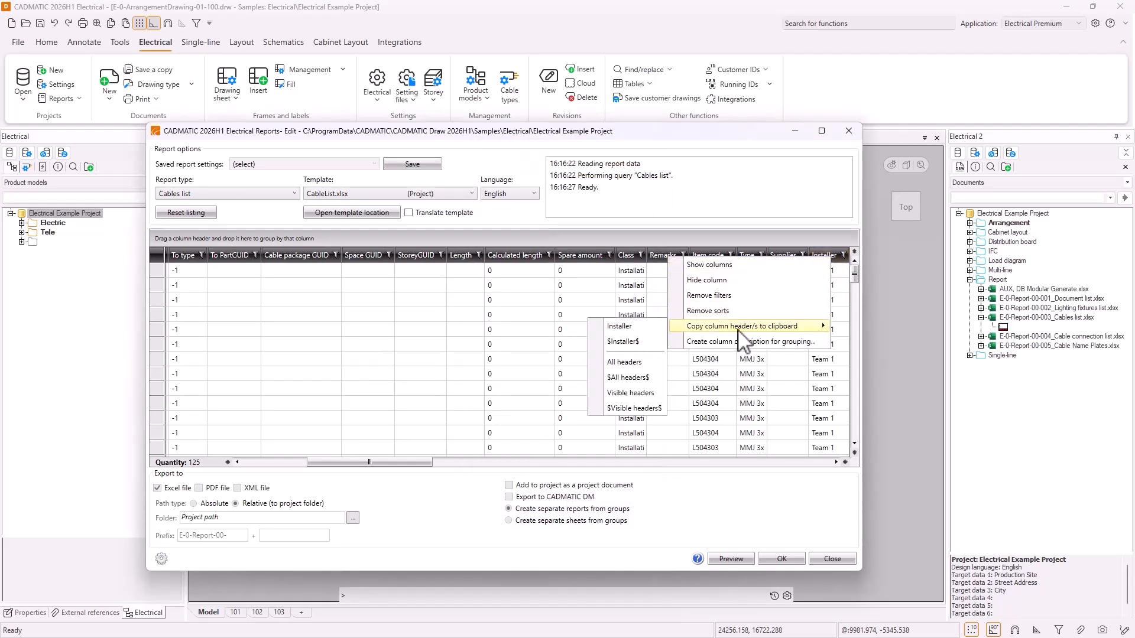
pyautogui.click(646, 344)
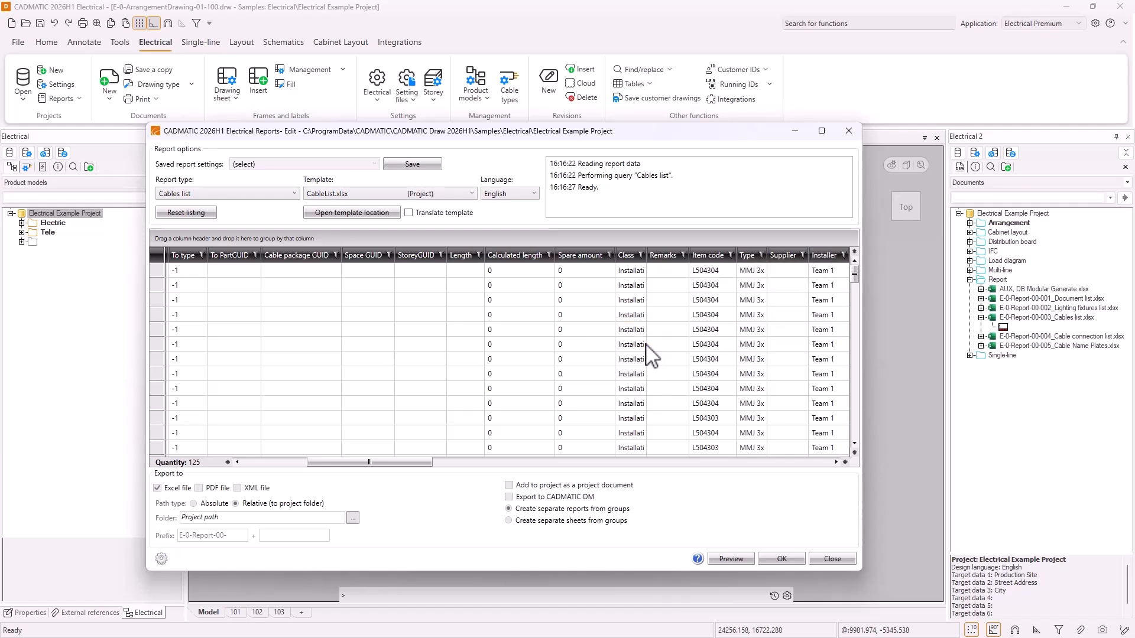
pyautogui.click(338, 214)
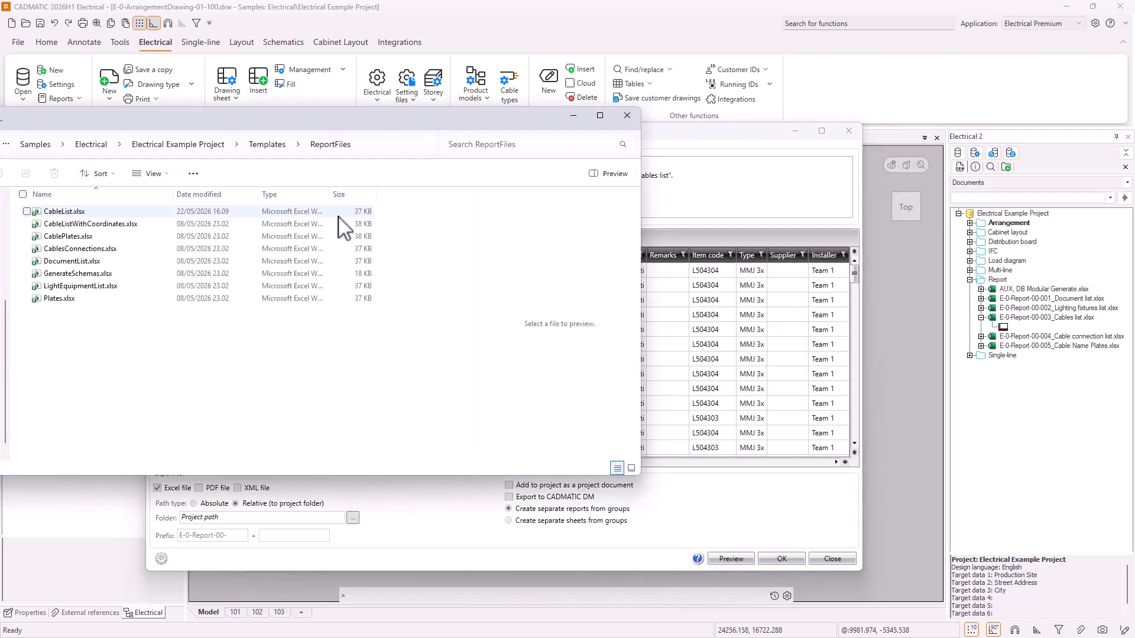
pyautogui.click(54, 214)
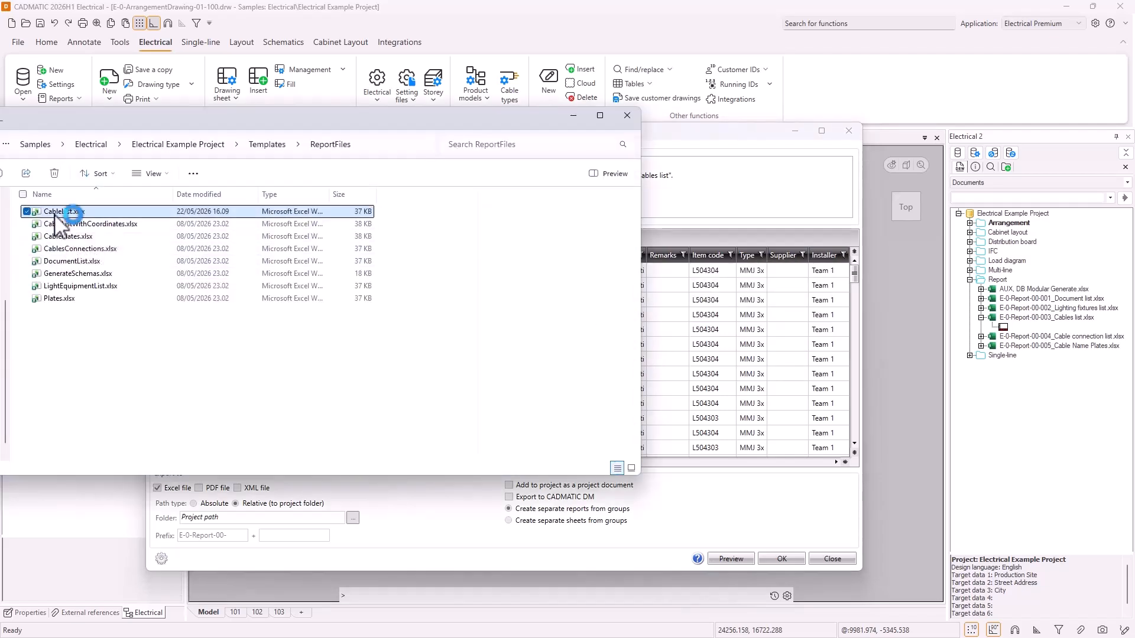
pyautogui.doubleClick(55, 215)
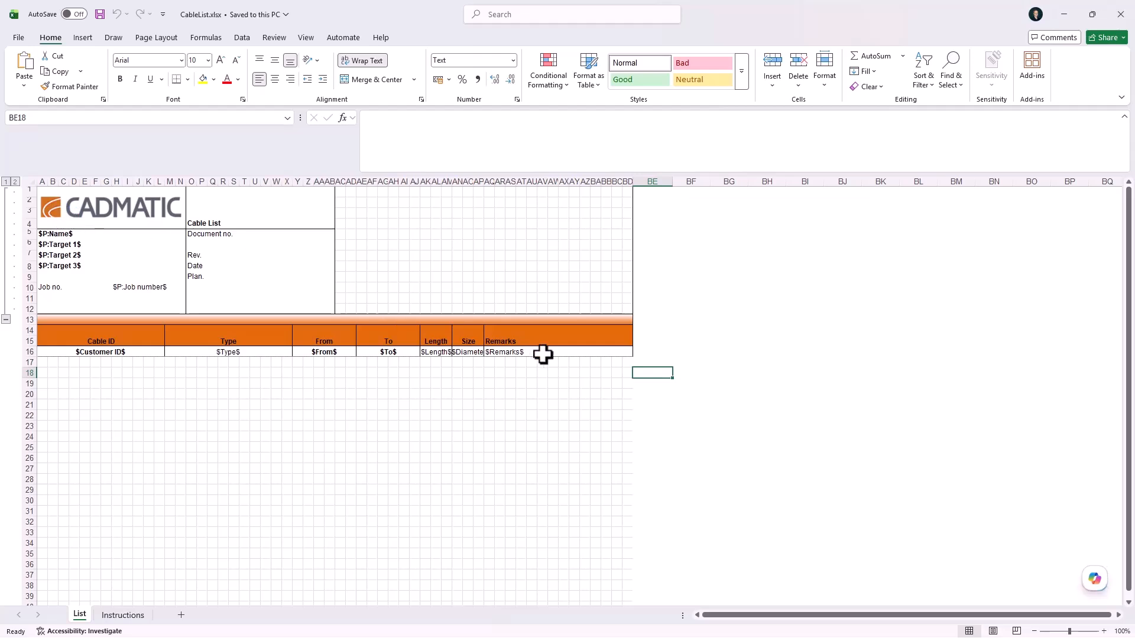
# Append $Installer$ after $Remarks$ in cell AQ16, save and close the template, and confirm the report settings.
pyautogui.click(549, 353)
pyautogui.click(476, 131)
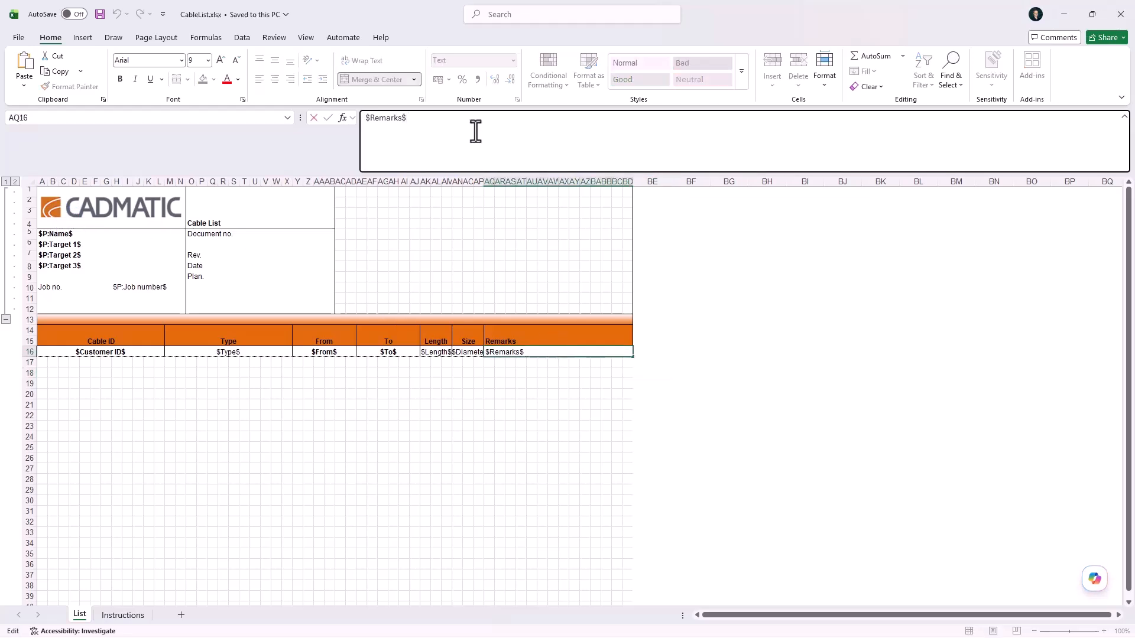
pyautogui.click(100, 14)
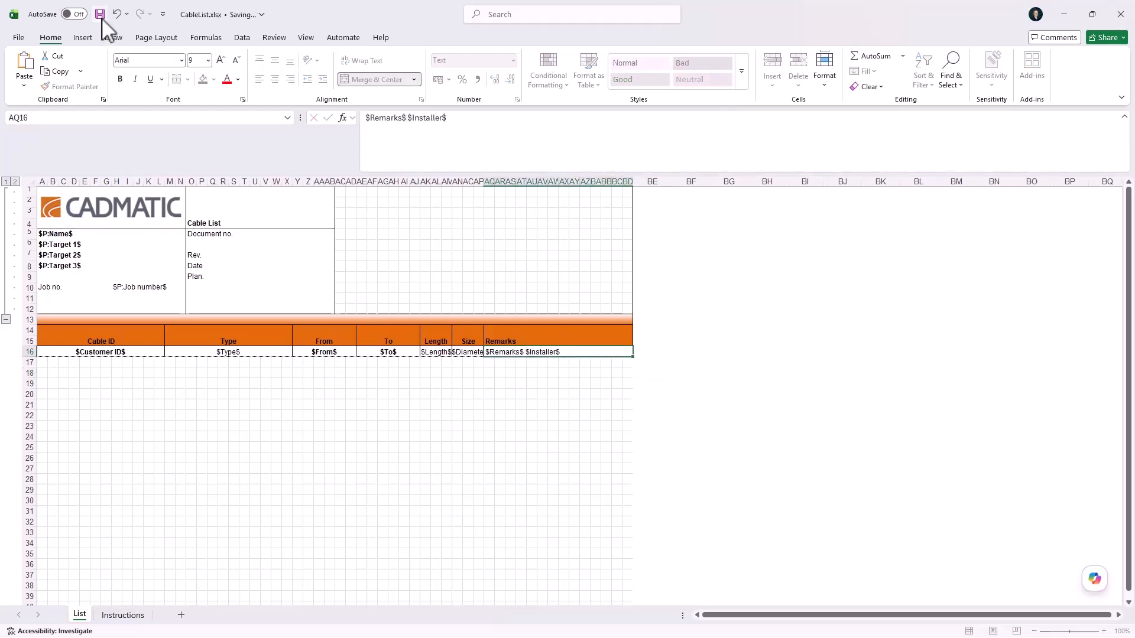
pyautogui.click(1120, 14)
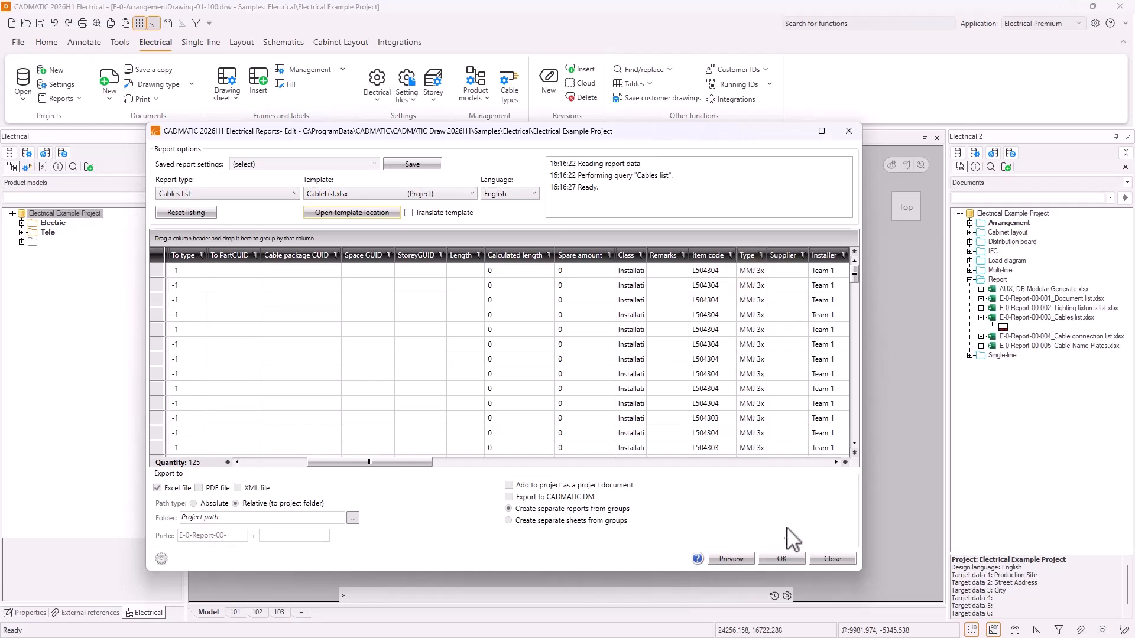
pyautogui.click(786, 558)
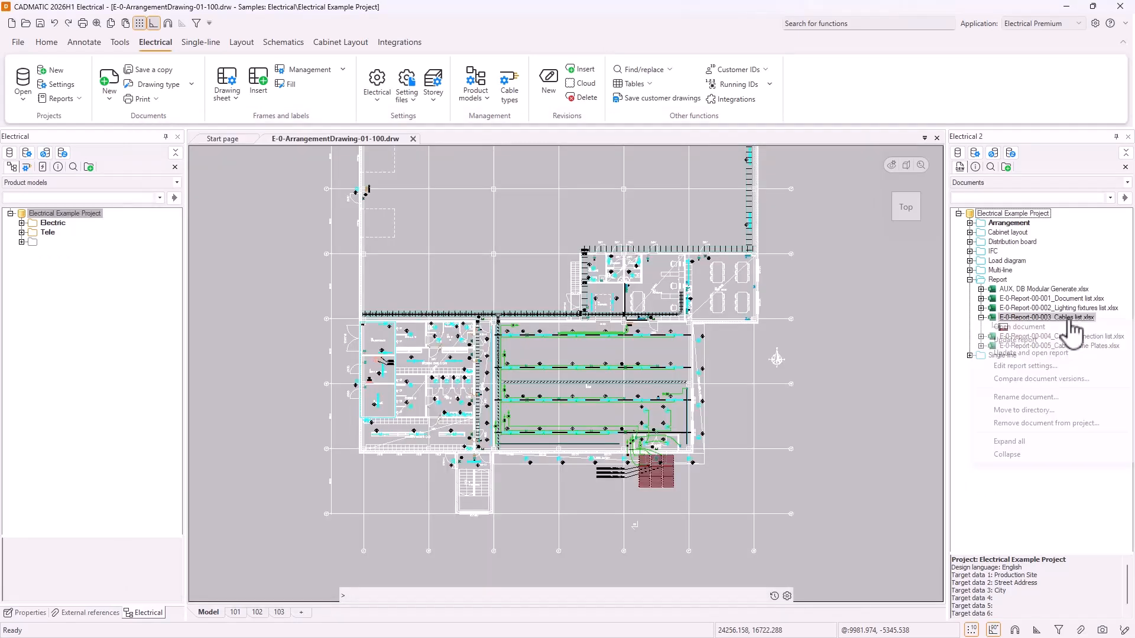
# Update and open E-0-Report-00-003_Cables list.xlsx, review its Remarks column, and close the workbook.
pyautogui.rightClick(1064, 320)
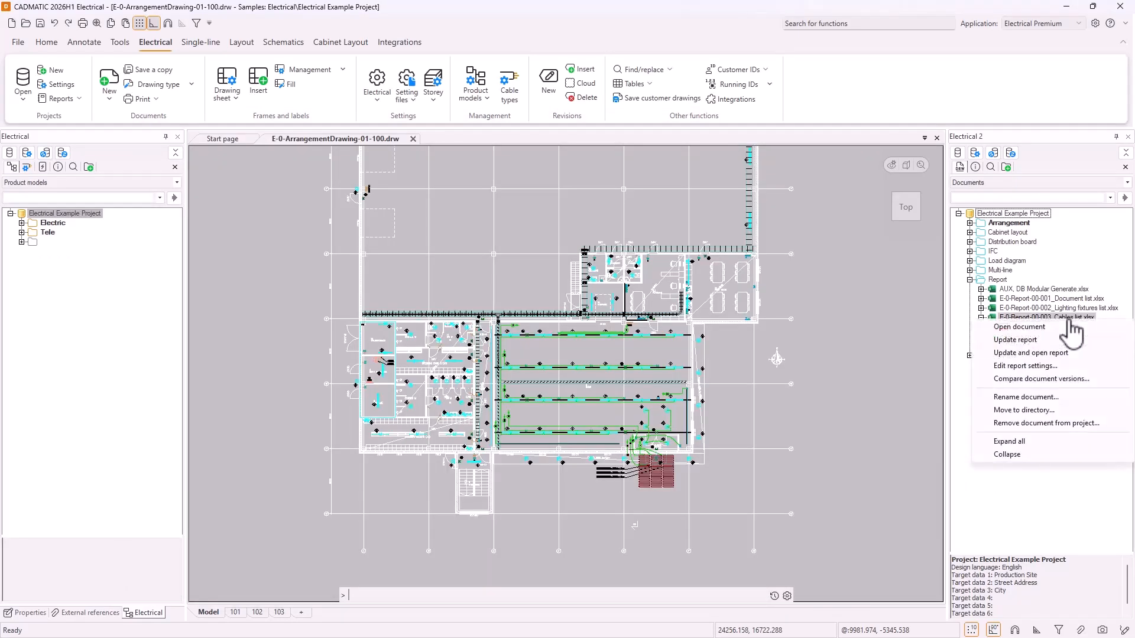
pyautogui.click(1060, 354)
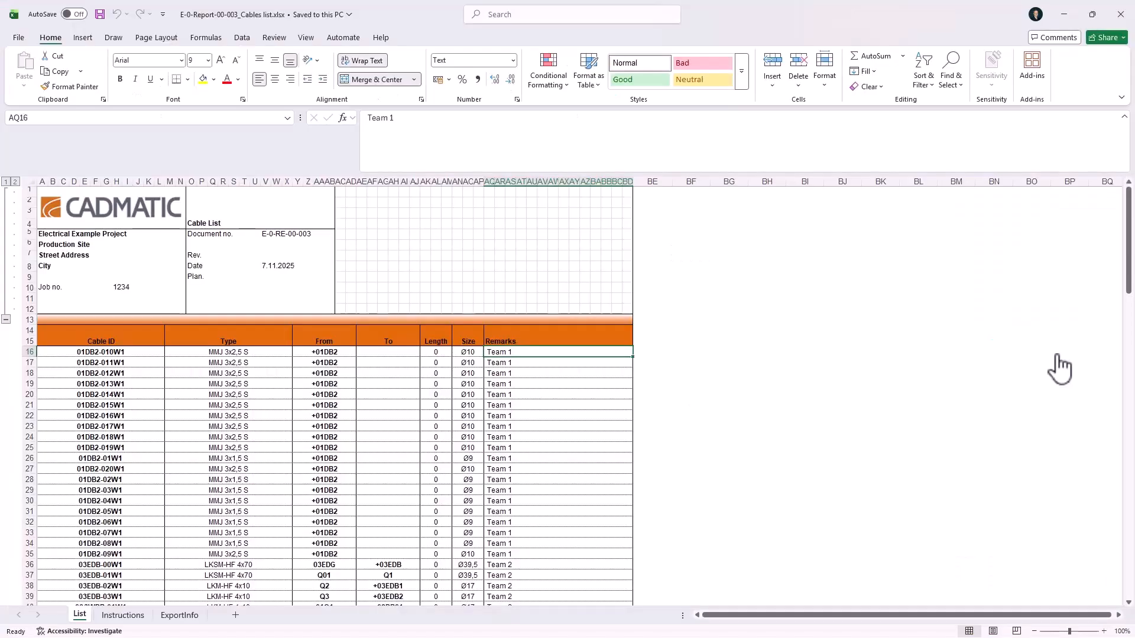
pyautogui.scroll(-9, 573, 507)
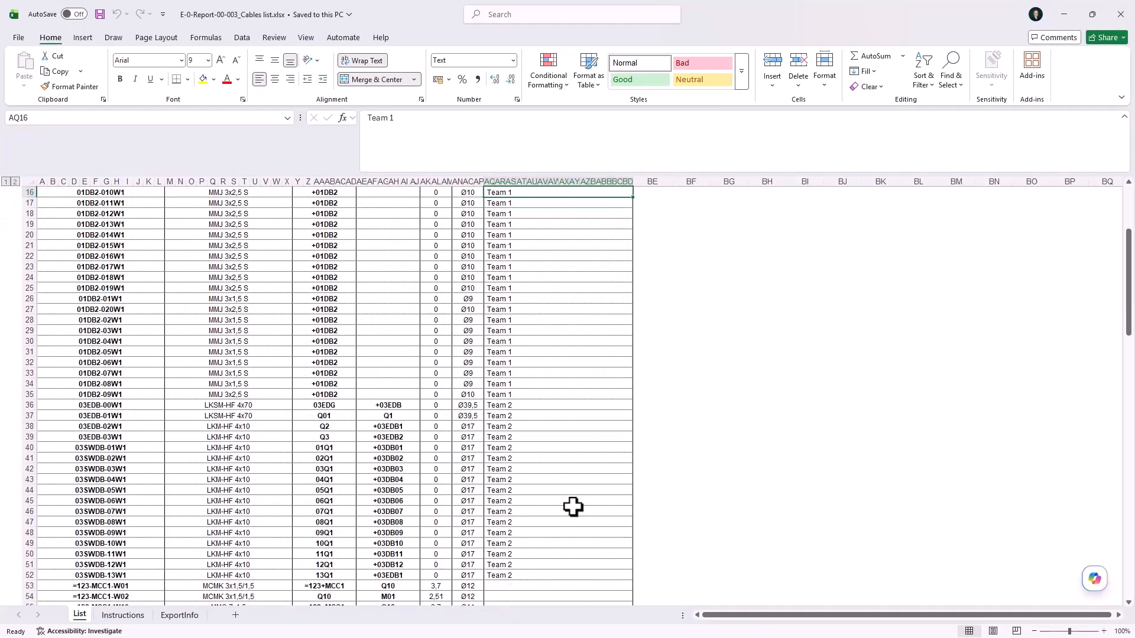
pyautogui.scroll(5, 573, 506)
pyautogui.scroll(4, 573, 507)
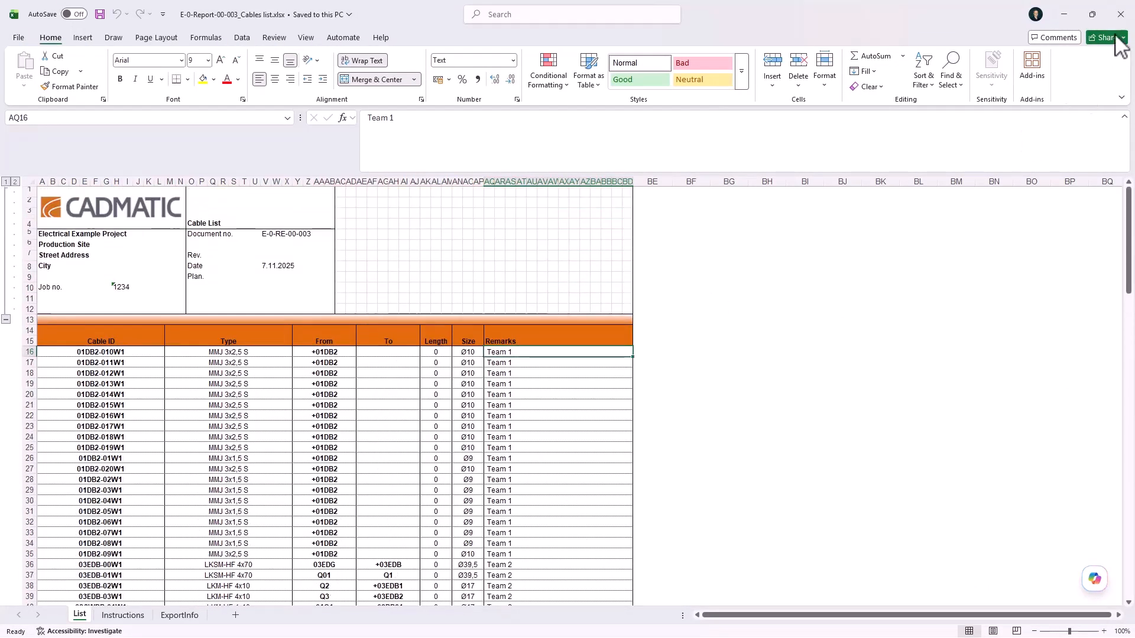
pyautogui.click(1122, 17)
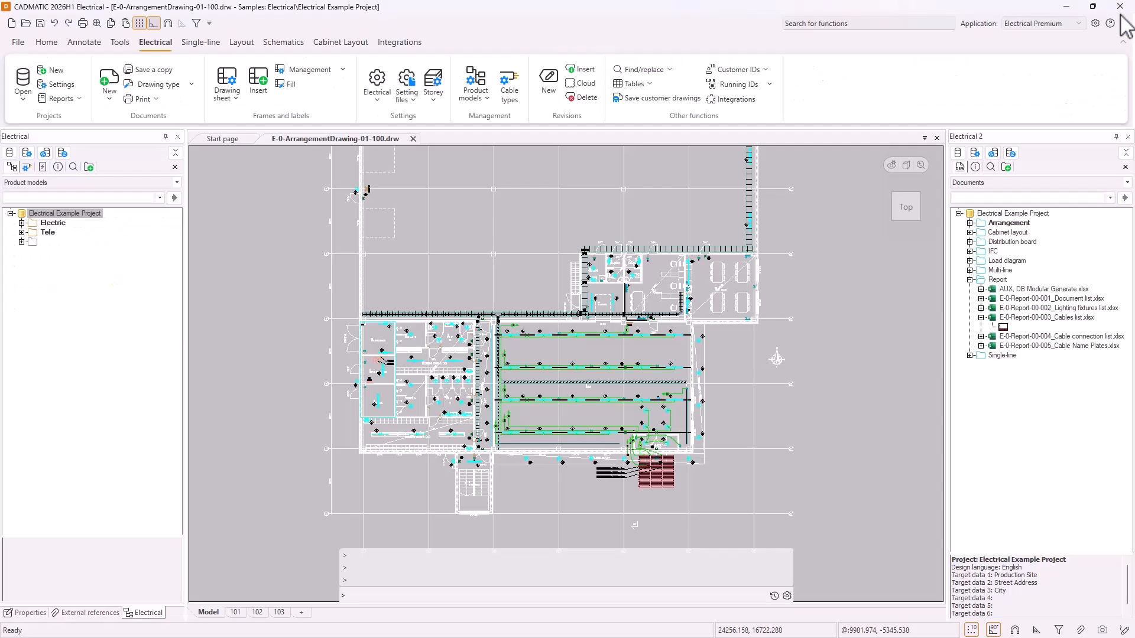
# Start editing the report settings of E-0-Report-00-001_Document list.xlsx.
pyautogui.rightClick(1029, 298)
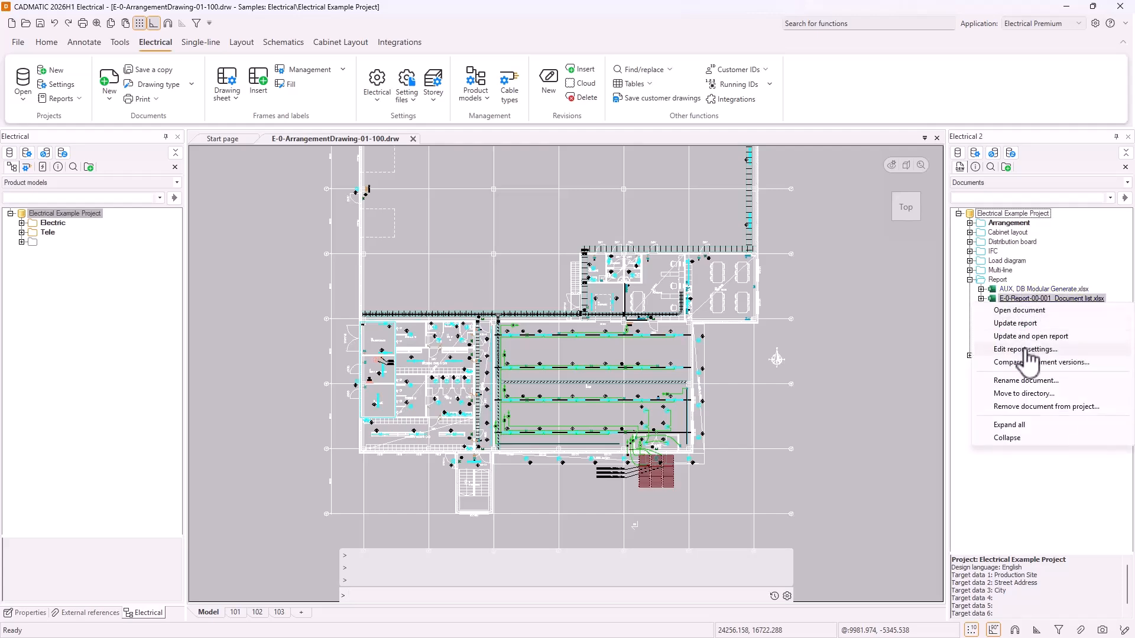